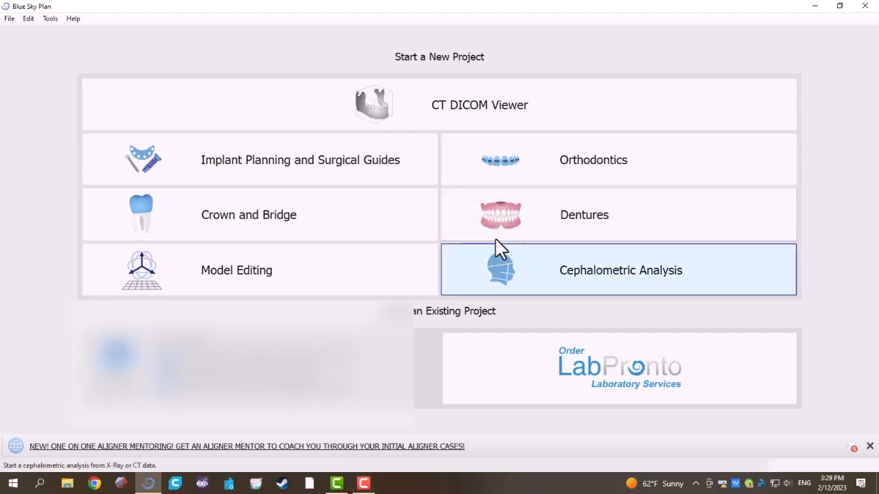
# - Start a new Dentures project and import STL Mand Model.stl and STL Max Model.stl from the BSB Example folder
pyautogui.click(501, 215)
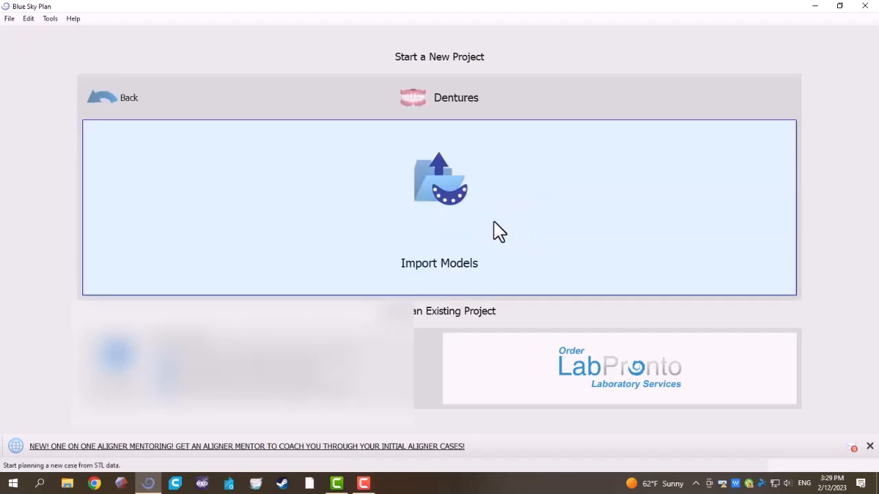
pyautogui.click(492, 238)
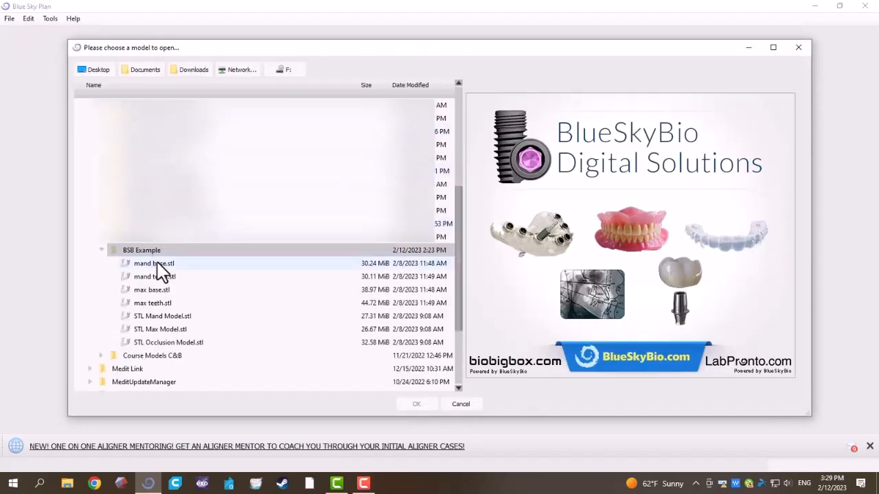
pyautogui.click(184, 317)
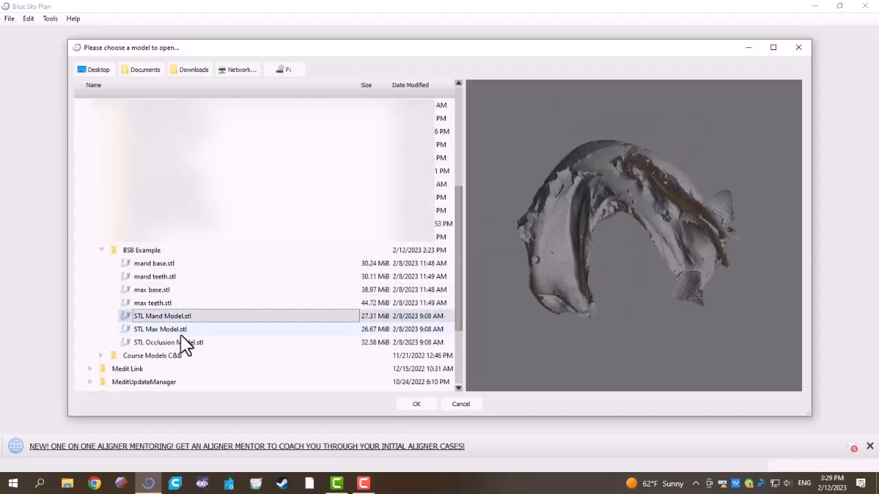
pyautogui.keyDown('ctrl'); pyautogui.click(181, 331); pyautogui.keyUp('ctrl')
pyautogui.click(417, 404)
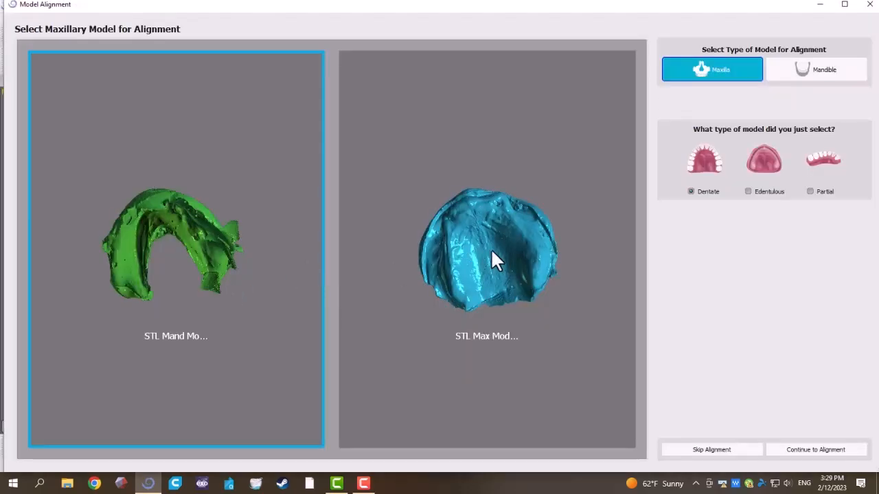
# - Align STL Max Model as the maxilla by marking the incisive papilla and both hamular notches, and finish the alignment
pyautogui.click(491, 252)
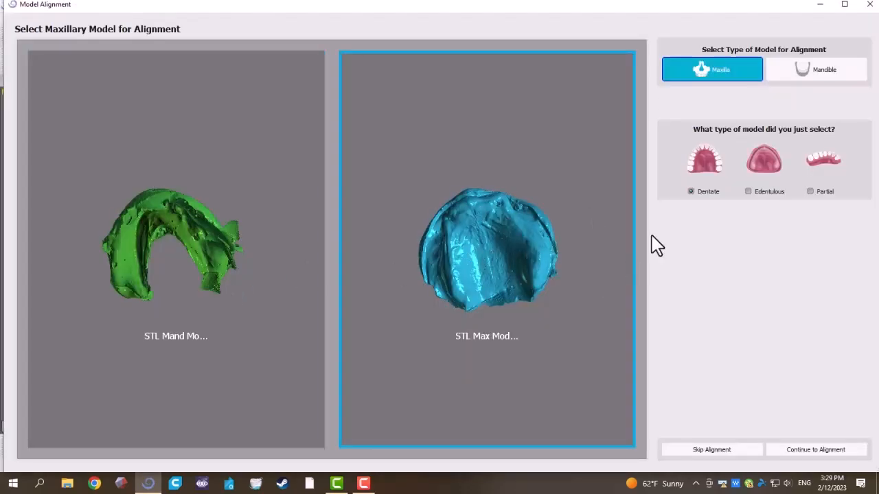
pyautogui.click(821, 453)
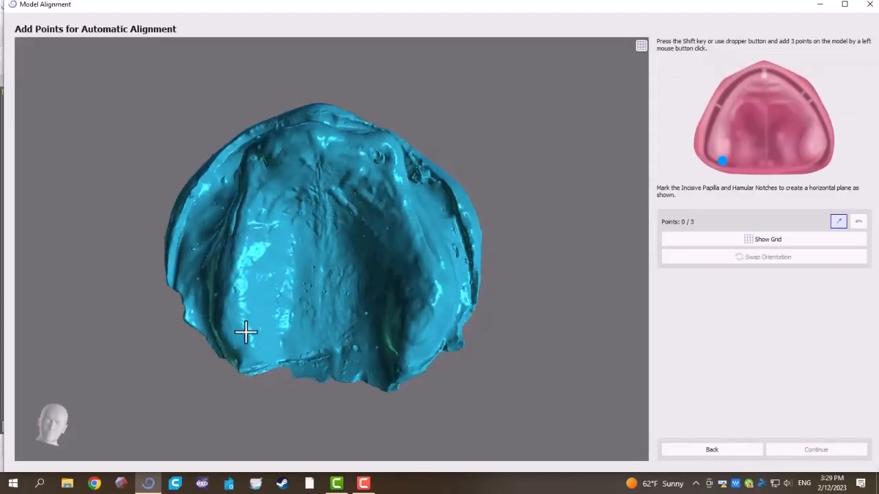
pyautogui.keyDown('shift'); pyautogui.click(220, 328); pyautogui.keyUp('shift')
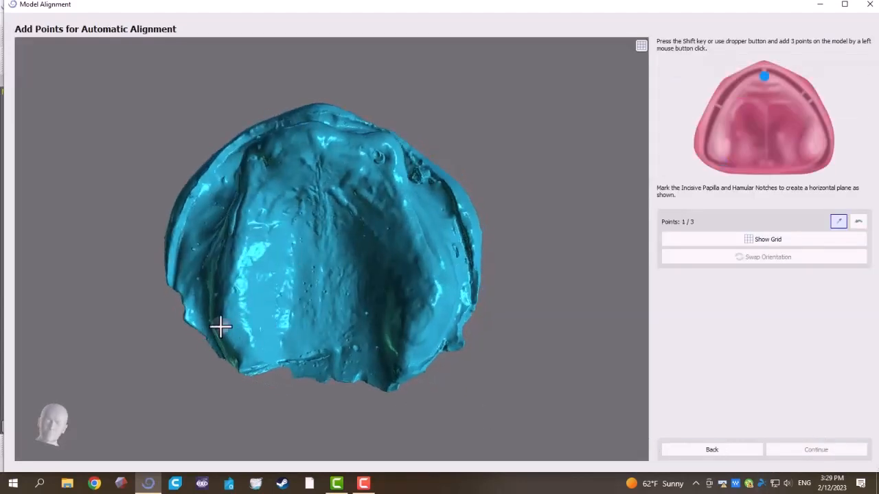
pyautogui.keyDown('shift'); pyautogui.click(317, 141); pyautogui.keyUp('shift')
pyautogui.keyDown('shift'); pyautogui.click(423, 328); pyautogui.keyUp('shift')
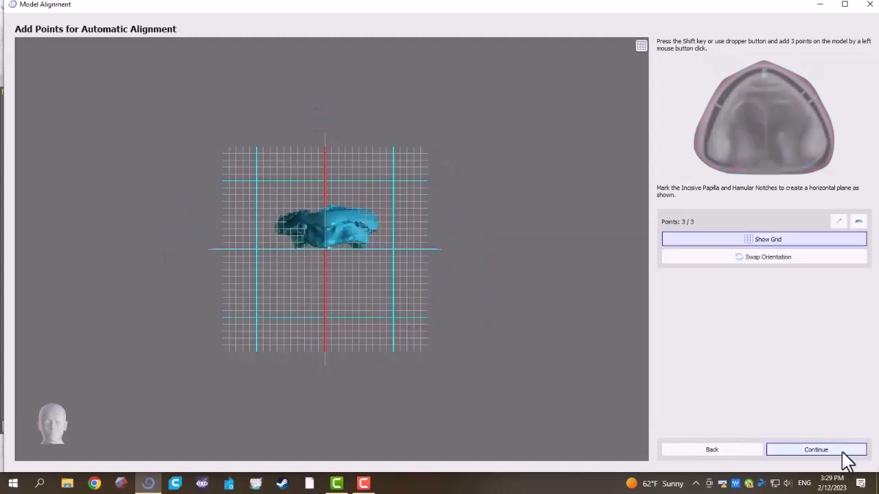
pyautogui.click(841, 453)
pyautogui.click(837, 451)
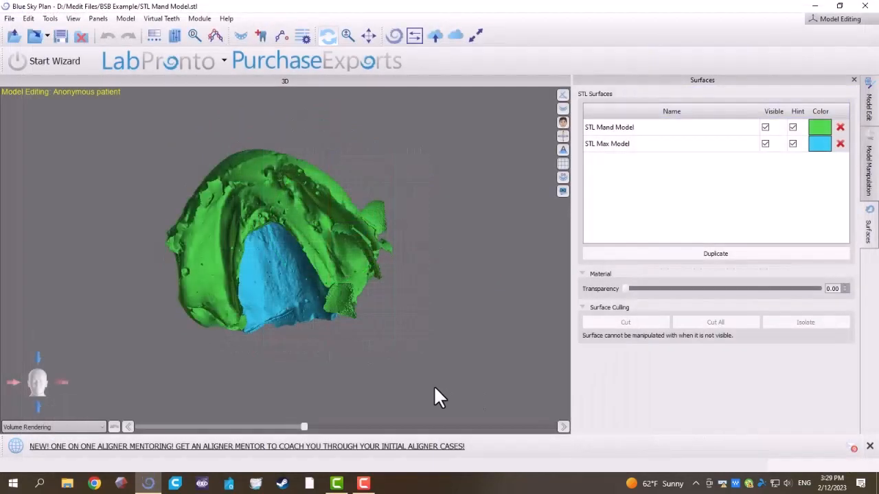
# - Import STL Mand Model.stl from the BSB Example folder again as an additional model
pyautogui.moveTo(121, 285); pyautogui.dragTo(291, 361)
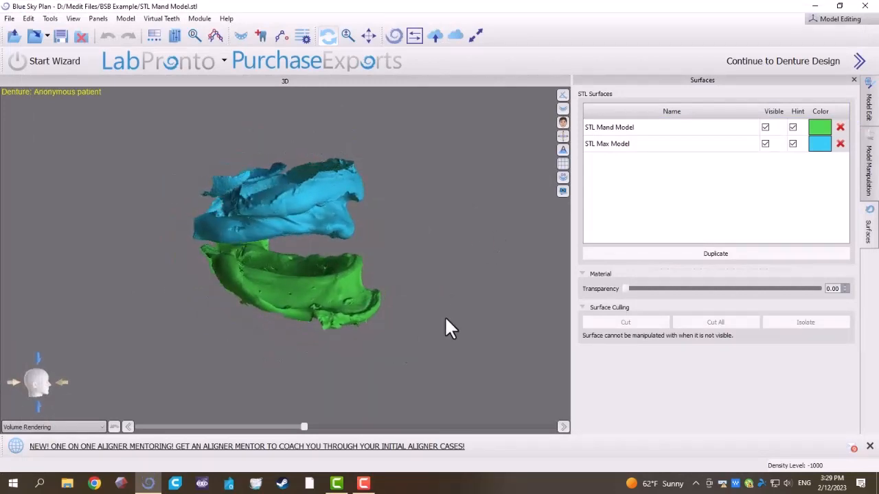
pyautogui.moveTo(446, 329); pyautogui.dragTo(337, 264)
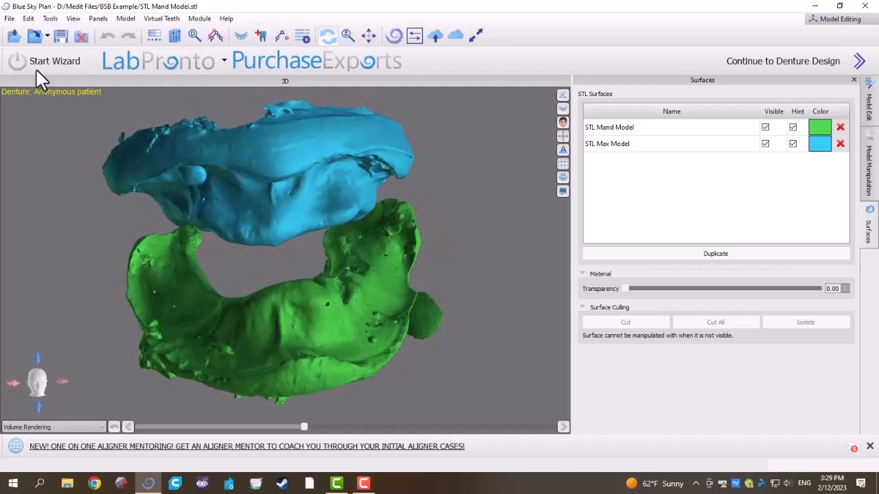
pyautogui.click(8, 18)
pyautogui.click(71, 143)
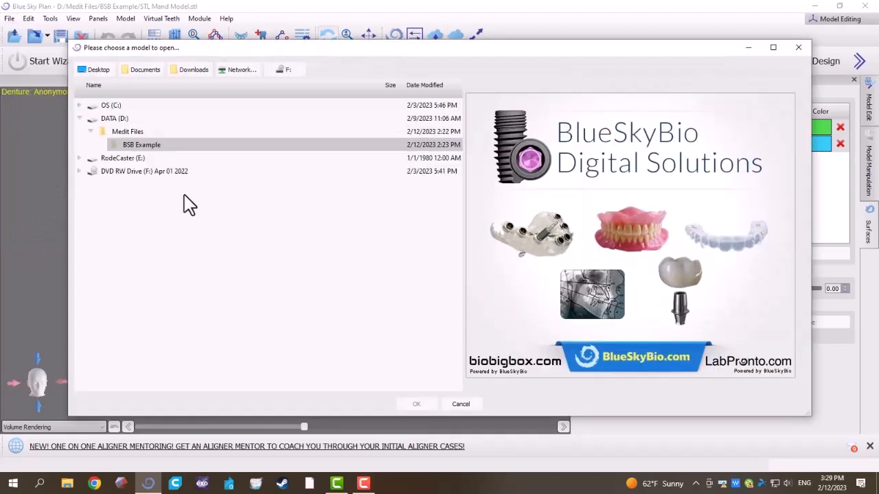
pyautogui.click(209, 318)
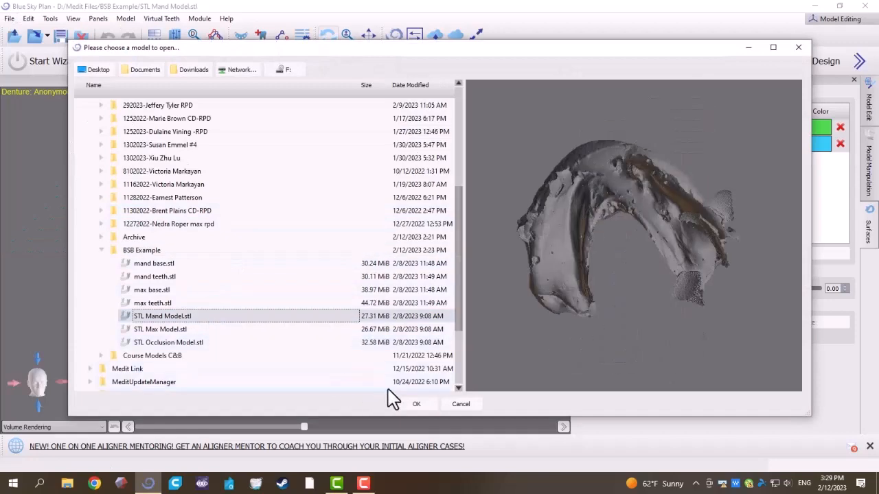
pyautogui.click(405, 404)
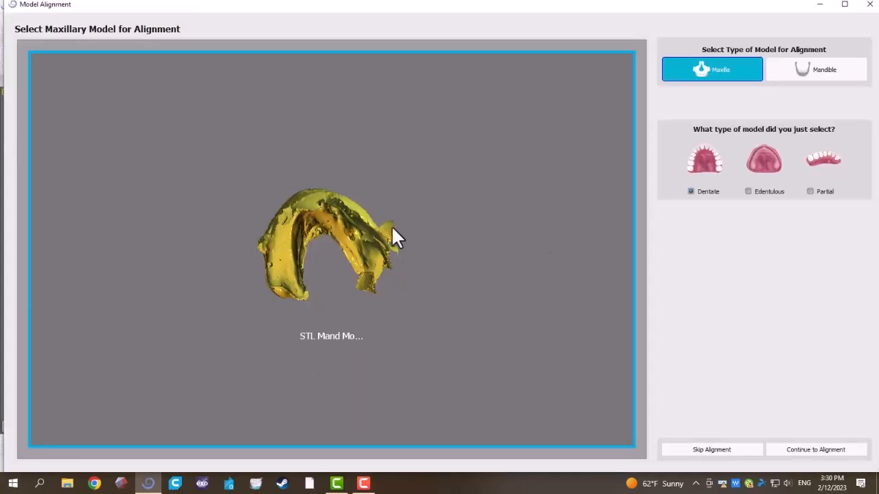
# - Align the re-imported STL Mand Model as an edentulous mandible with one anterior and two posterior ridge points, and finish the alignment
pyautogui.click(801, 74)
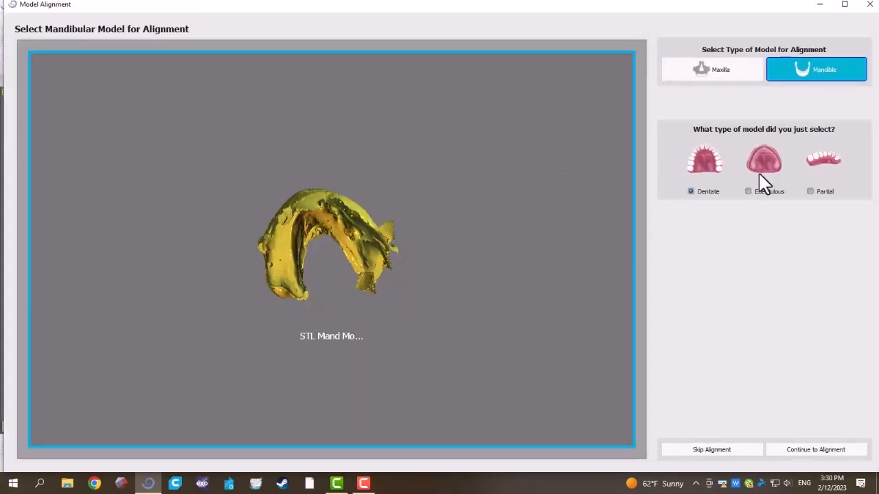
pyautogui.click(764, 184)
pyautogui.click(804, 453)
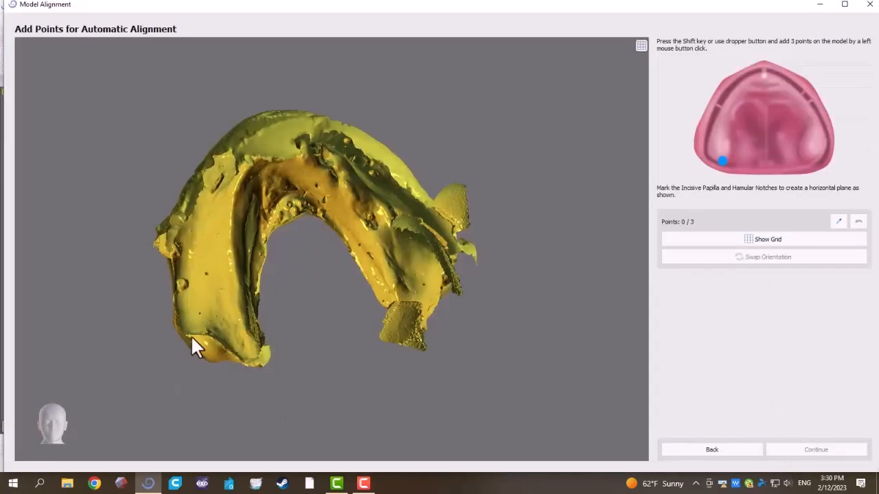
pyautogui.press('shift')
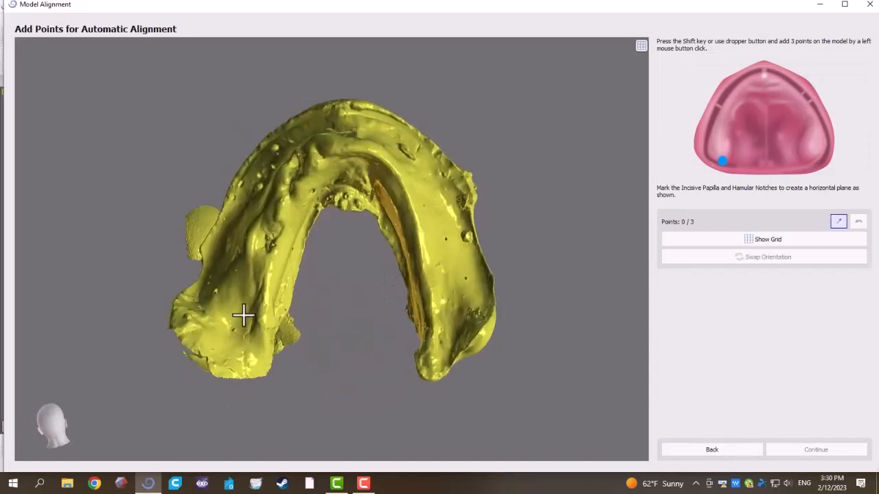
pyautogui.click(243, 314)
pyautogui.click(343, 142)
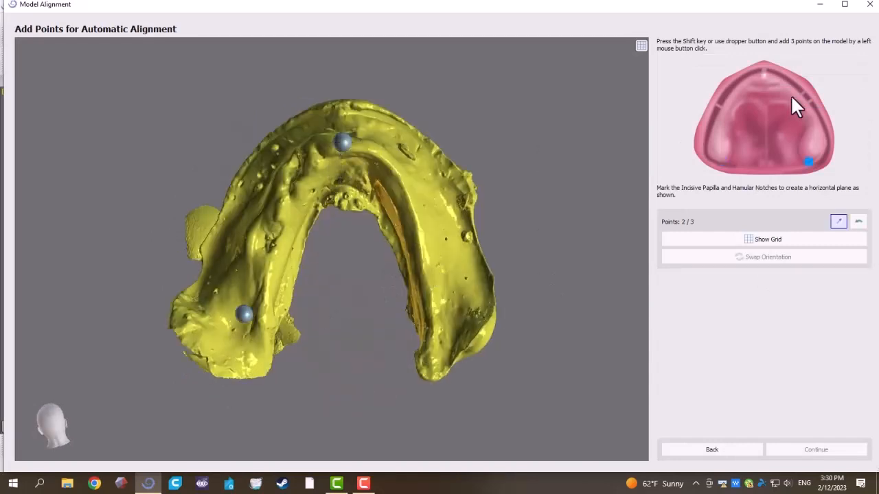
pyautogui.click(838, 221)
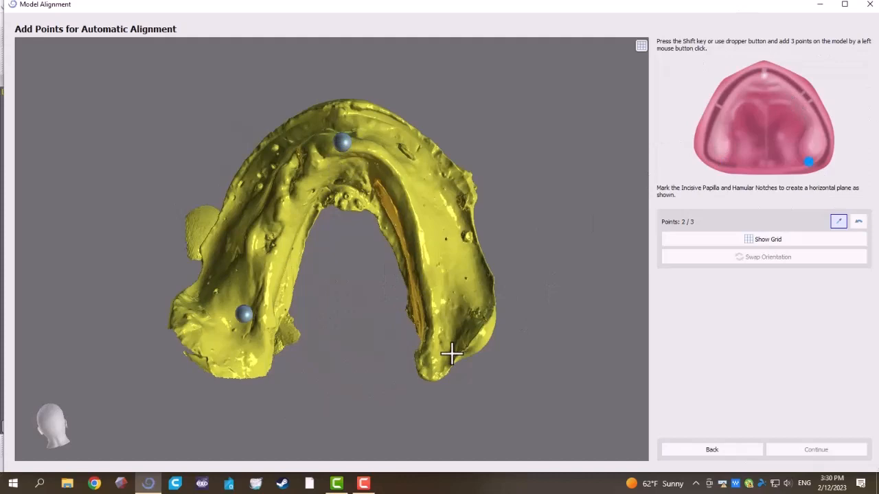
pyautogui.click(431, 313)
pyautogui.click(820, 453)
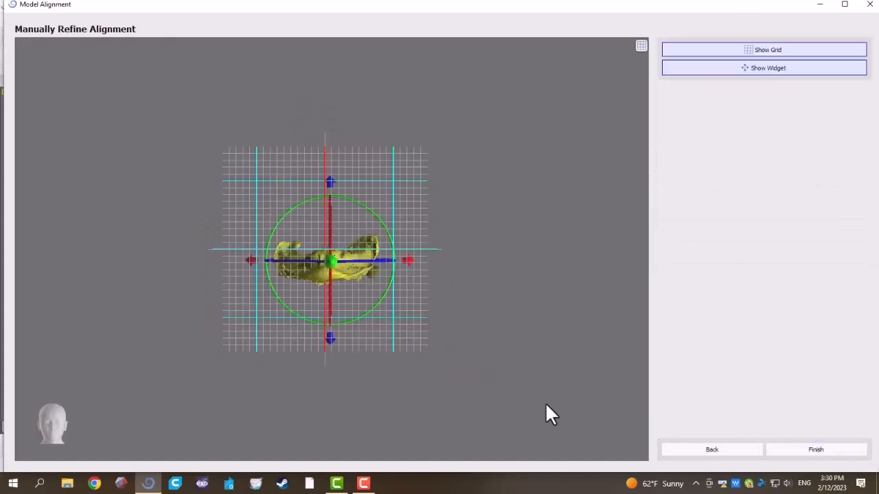
pyautogui.click(782, 451)
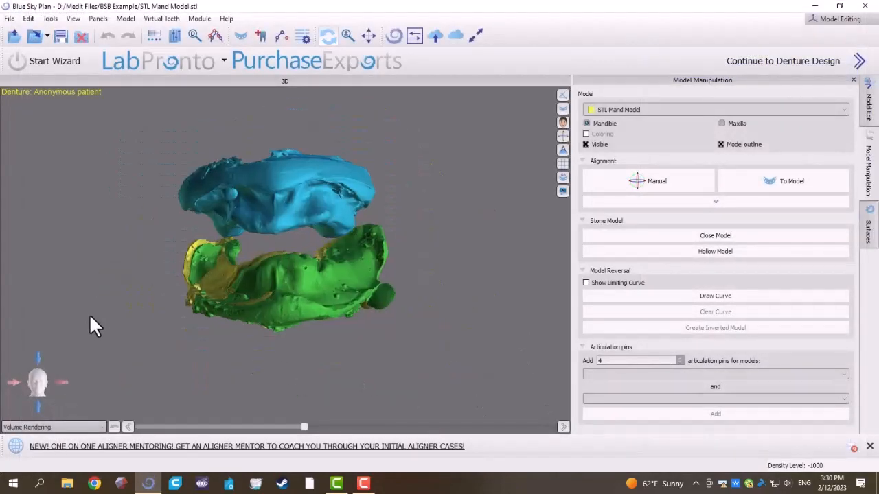
# - Delete the original green STL Mand Model from the surfaces, keeping the aligned yellow copy
pyautogui.moveTo(90, 316); pyautogui.dragTo(193, 307)
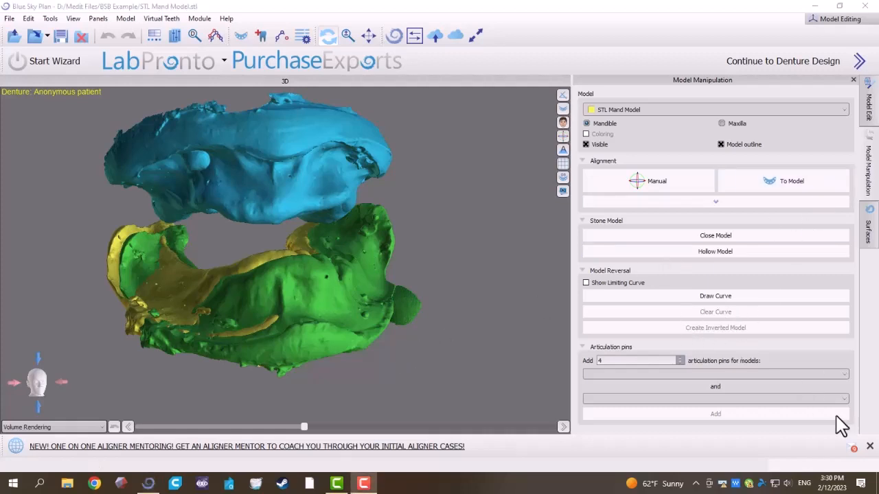
pyautogui.click(874, 244)
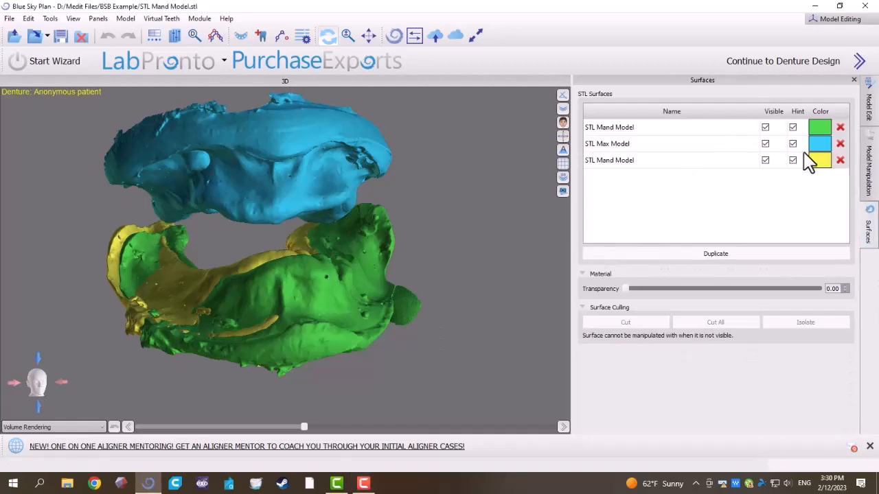
pyautogui.click(840, 128)
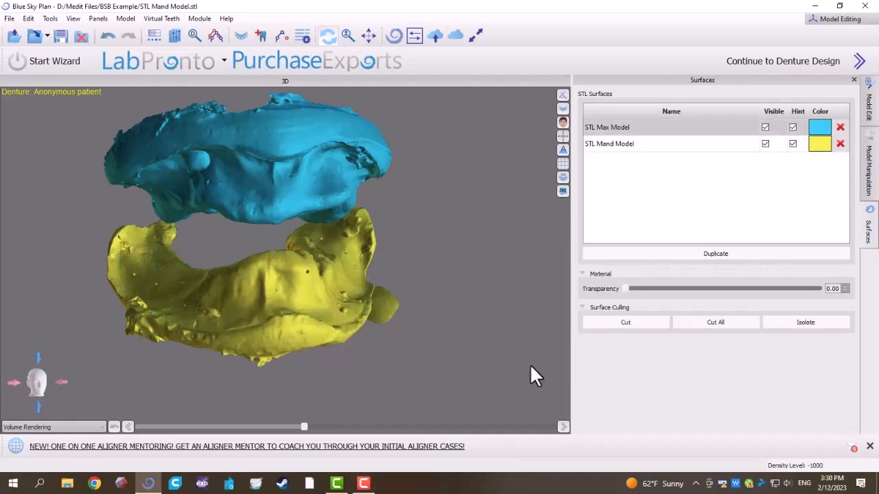
# - Continue to denture design and choose the Caps with Roots virtual teeth geometry set for the new teeth
pyautogui.moveTo(529, 363); pyautogui.dragTo(147, 231)
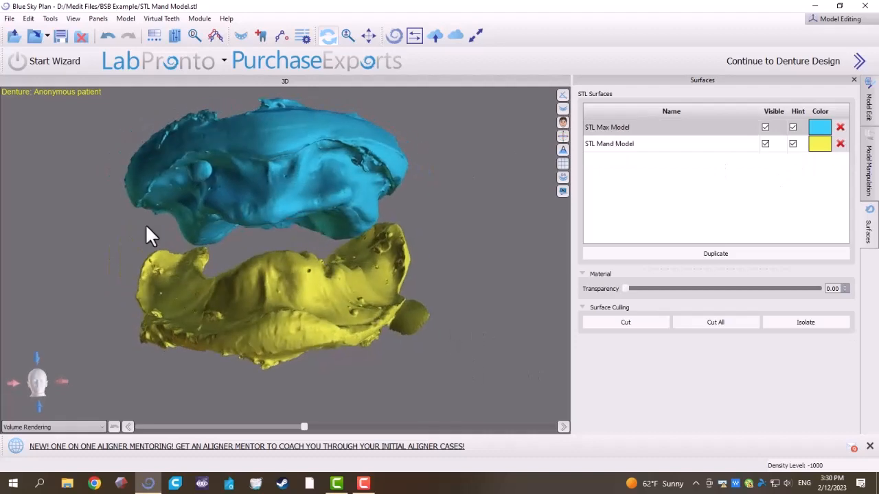
pyautogui.click(779, 69)
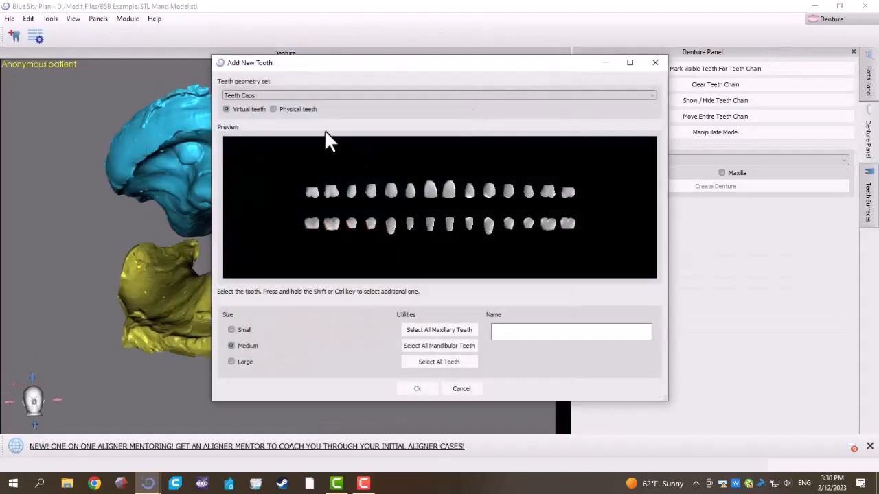
pyautogui.click(328, 106)
pyautogui.click(320, 112)
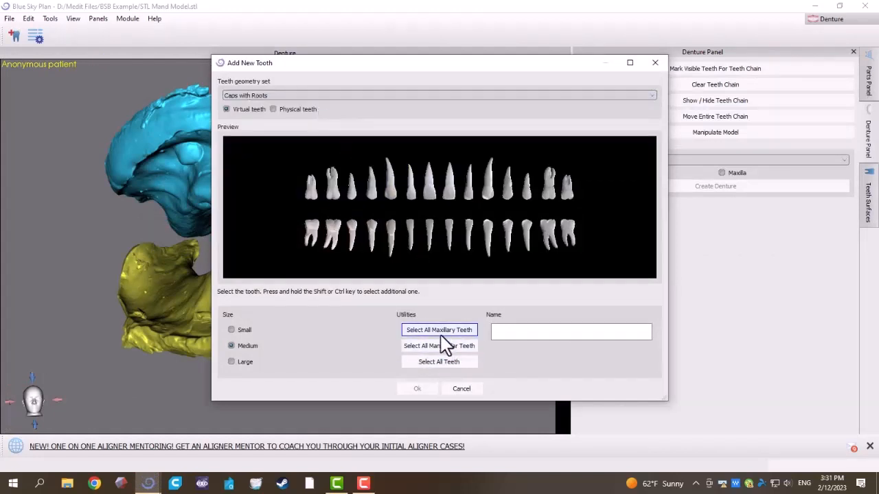
# - Add all medium maxillary and mandibular teeth except the four second molars, placing the chain at the front of the maxillary ridge
pyautogui.click(447, 363)
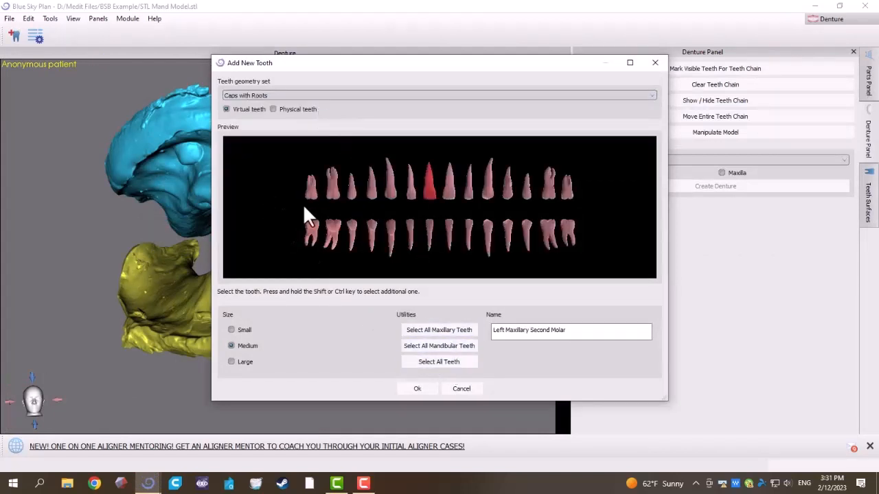
pyautogui.keyDown('ctrl'); pyautogui.click(563, 201); pyautogui.keyUp('ctrl')
pyautogui.keyDown('ctrl'); pyautogui.click(568, 232); pyautogui.keyUp('ctrl')
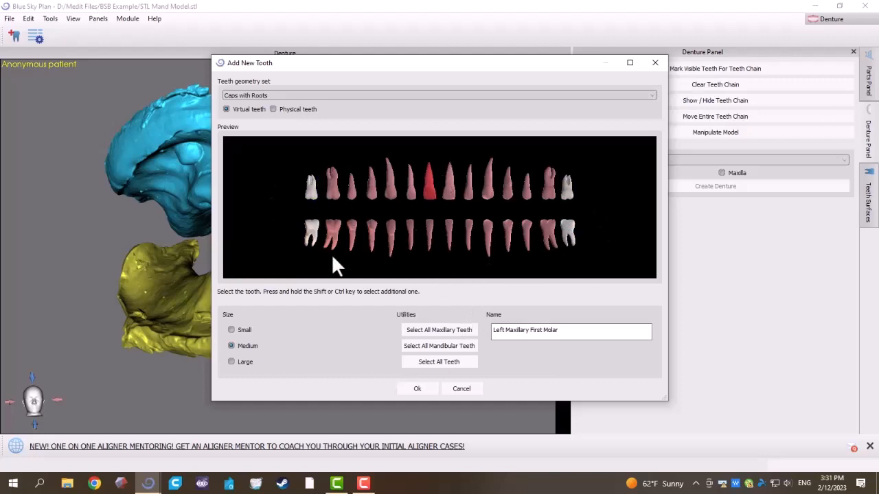
pyautogui.click(434, 389)
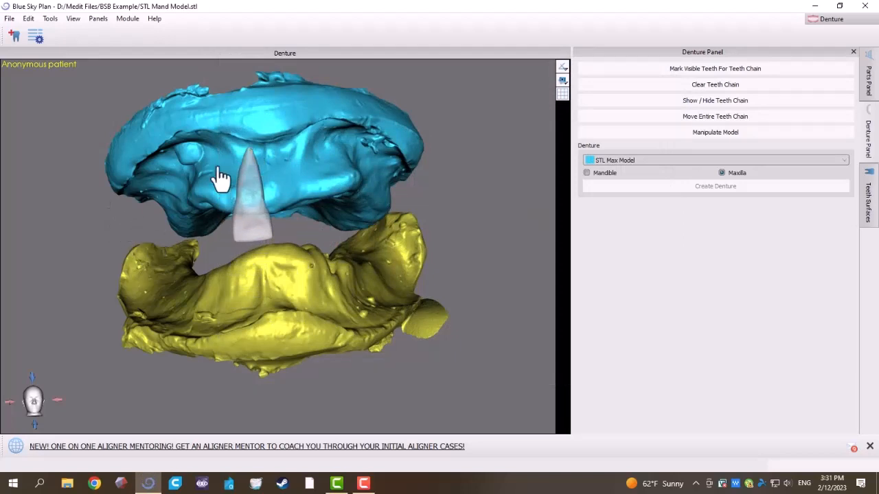
pyautogui.click(275, 172)
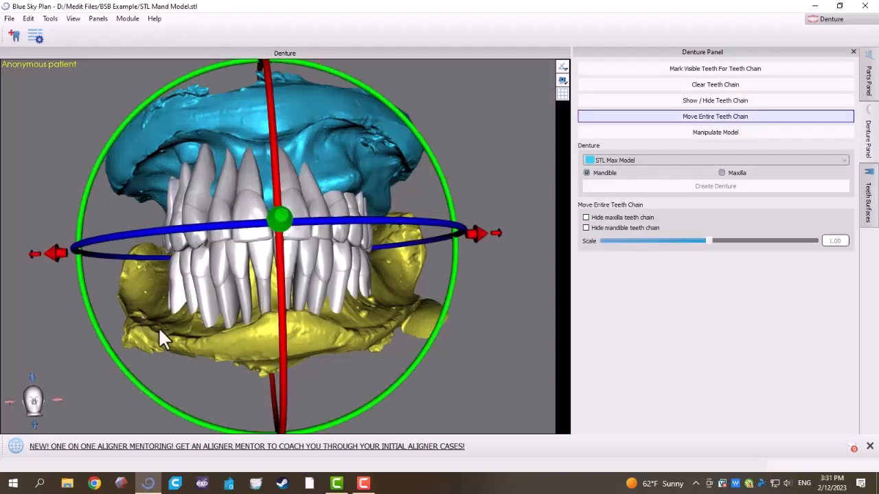
# - Hide the mandibular model and shift the entire teeth chain slightly sideways to center it under the maxillary model
pyautogui.moveTo(233, 380); pyautogui.dragTo(216, 398)
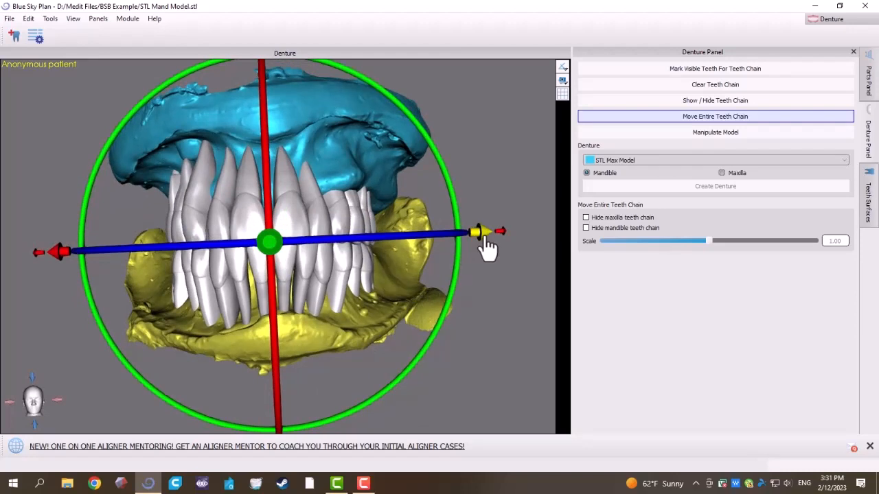
pyautogui.rightClick(353, 332)
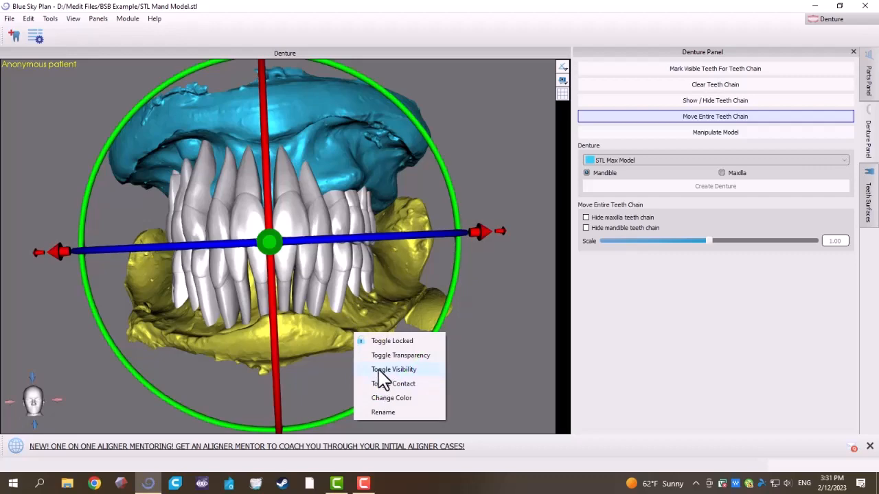
pyautogui.click(379, 369)
pyautogui.moveTo(245, 392); pyautogui.dragTo(412, 329)
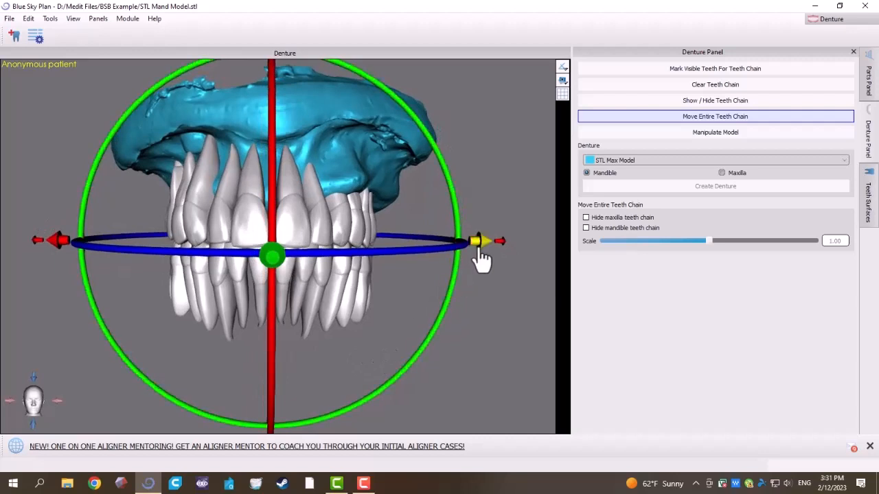
pyautogui.moveTo(483, 249); pyautogui.dragTo(489, 249)
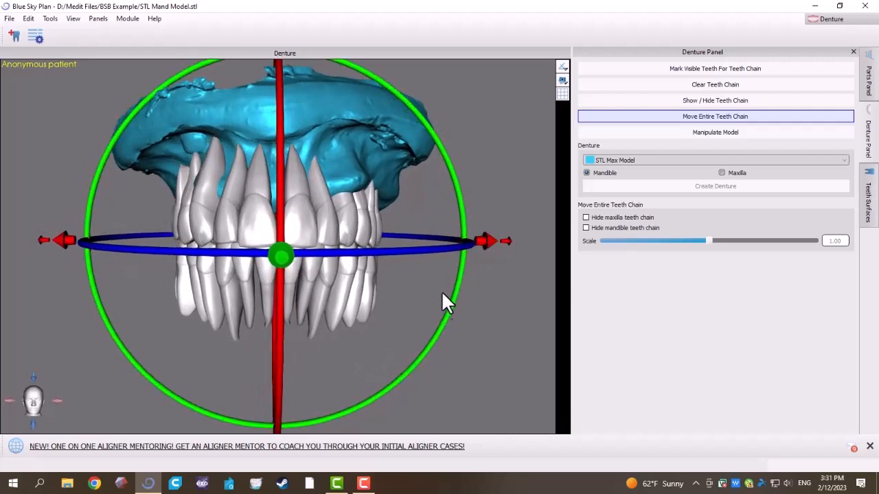
# - Tilt the entire teeth chain slightly in the frontal view and adjust its front-to-back position under the maxillary ridge
pyautogui.moveTo(451, 317); pyautogui.dragTo(460, 317)
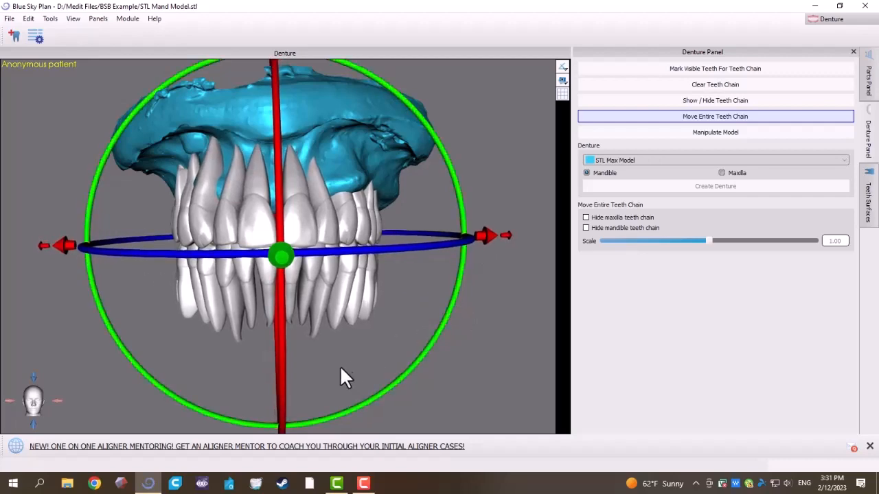
pyautogui.moveTo(343, 372); pyautogui.dragTo(249, 104)
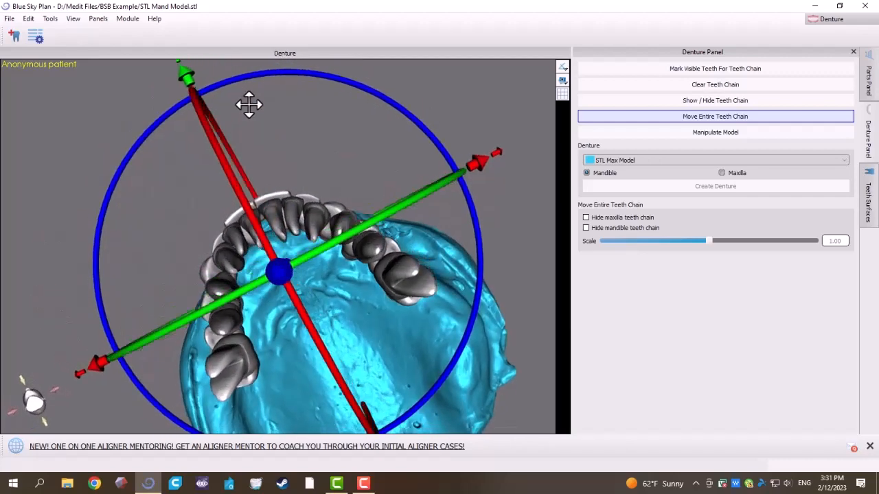
pyautogui.scroll(-4, 277, 153)
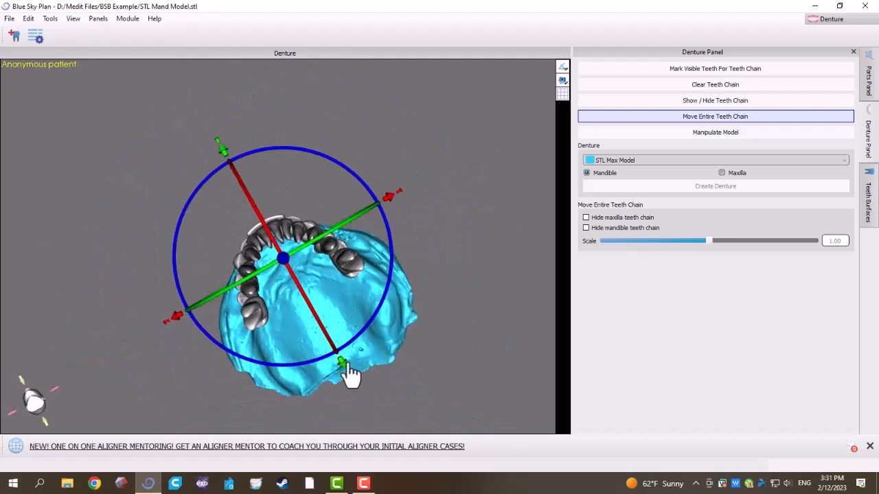
pyautogui.moveTo(349, 371)
pyautogui.mouseDown()
pyautogui.moveTo(348, 385)
pyautogui.moveTo(342, 370)
pyautogui.mouseUp()
# - Rotate the entire teeth chain slightly about its vertical axis to line it up with the maxillary arch
pyautogui.moveTo(237, 141); pyautogui.dragTo(439, 287, button='right')
pyautogui.scroll(8, 441, 287)
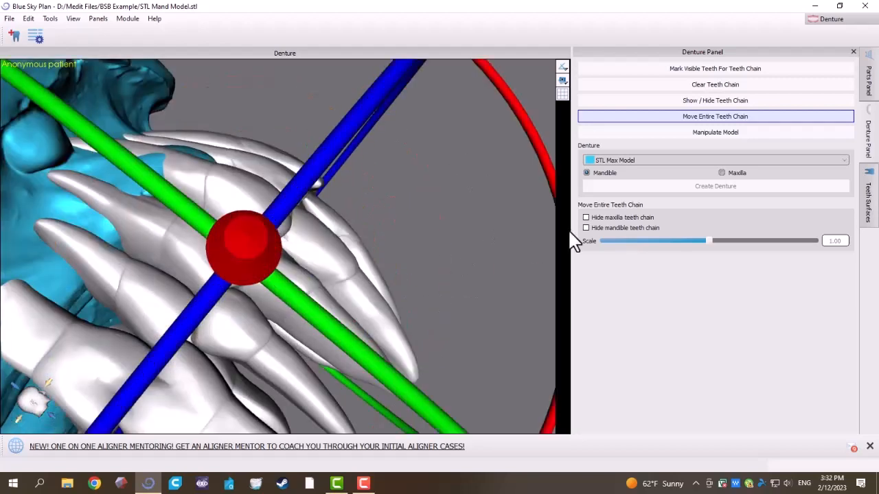
pyautogui.moveTo(573, 241); pyautogui.dragTo(453, 280, button='right')
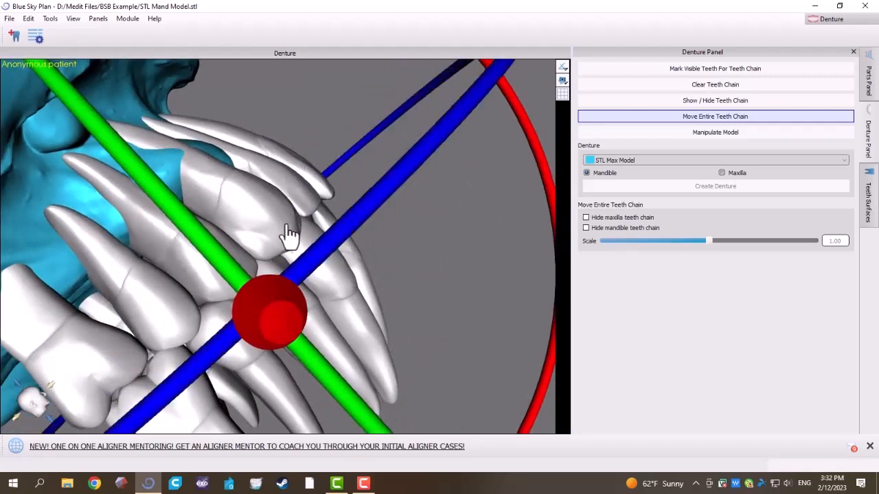
pyautogui.scroll(-5, 406, 226)
pyautogui.moveTo(406, 226); pyautogui.dragTo(215, 354, button='right')
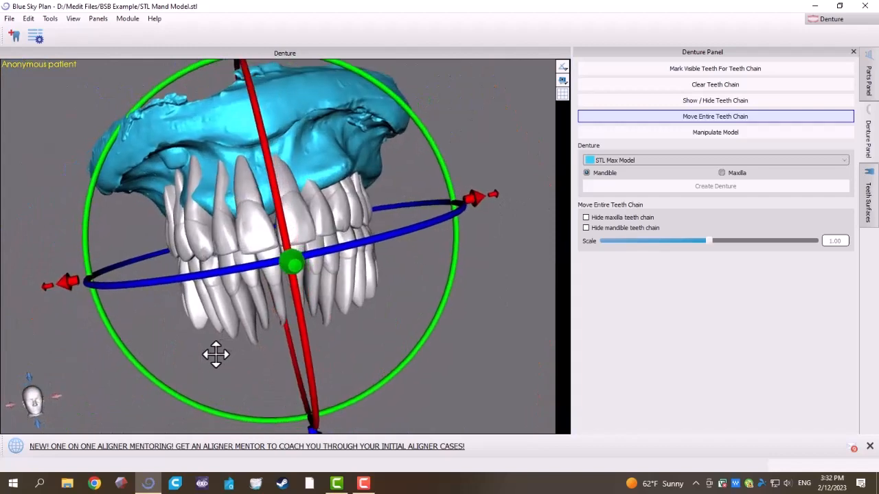
pyautogui.moveTo(368, 294); pyautogui.dragTo(323, 133, button='right')
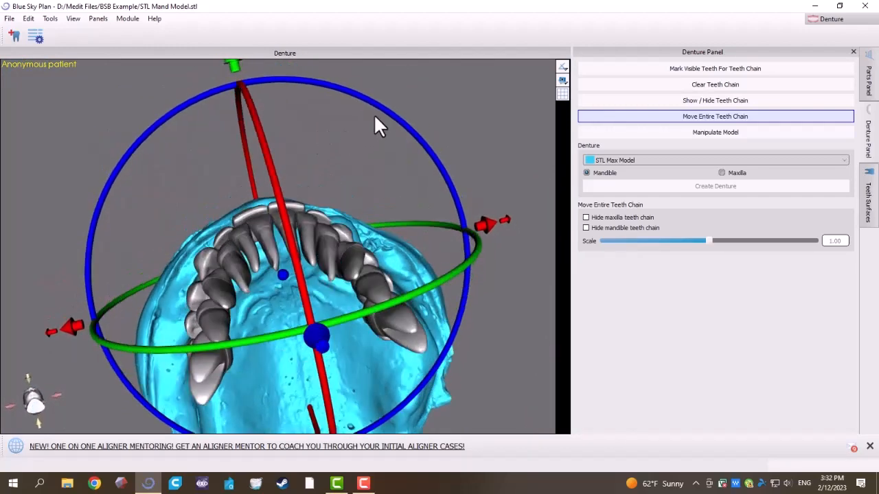
pyautogui.moveTo(384, 110); pyautogui.dragTo(375, 101)
pyautogui.moveTo(324, 168); pyautogui.dragTo(309, 229, button='right')
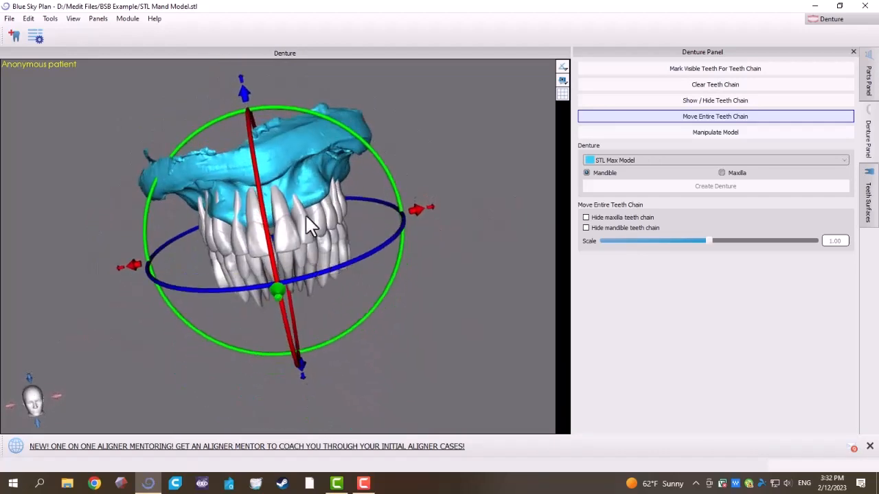
# - Show the STL Mand Model again together with the maxillary model and the teeth chain
pyautogui.click(868, 192)
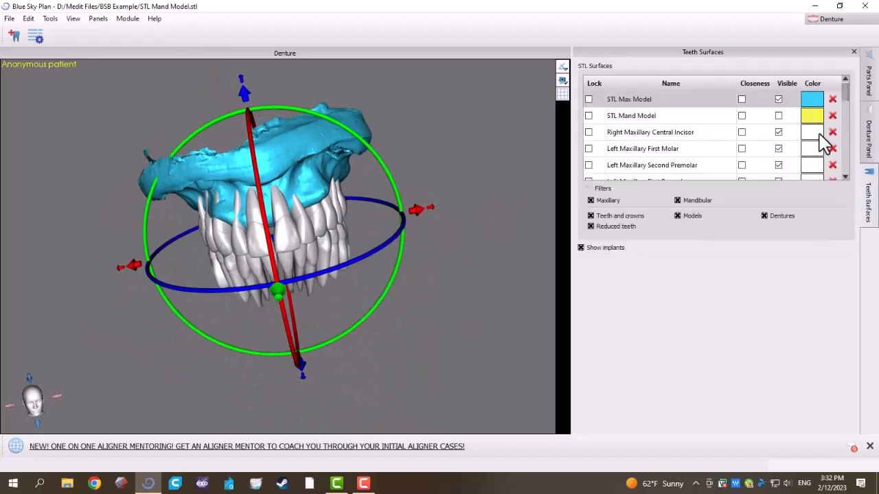
pyautogui.click(778, 115)
pyautogui.moveTo(347, 193); pyautogui.dragTo(107, 366, button='right')
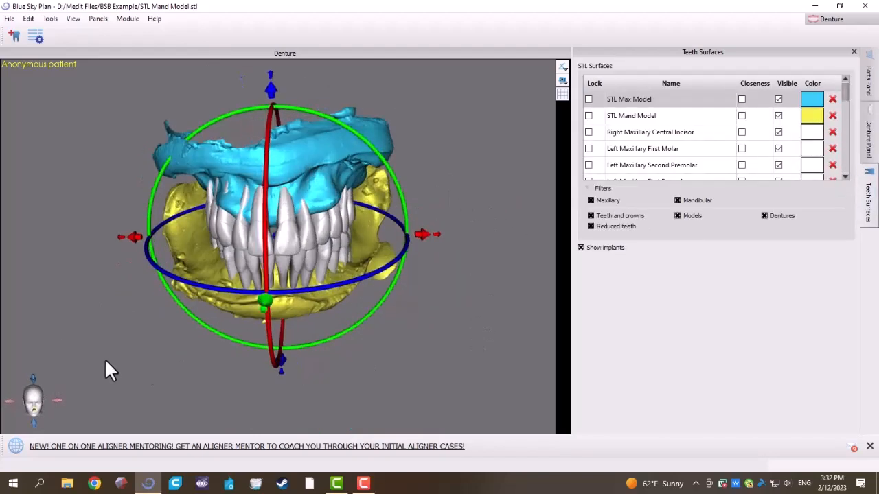
# - Exclude mandibular items from the surface filter and hide the maxillary model and teeth, keeping the STL Mand Model visible
pyautogui.rightClick(236, 167)
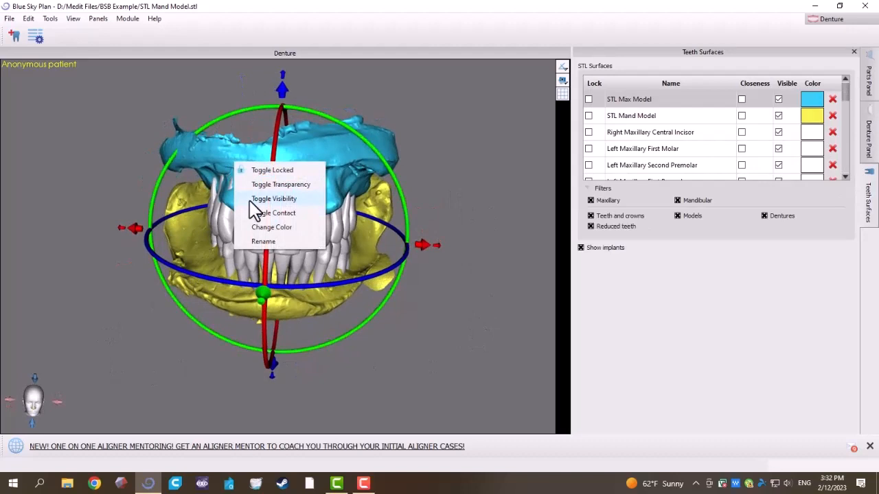
pyautogui.click(249, 199)
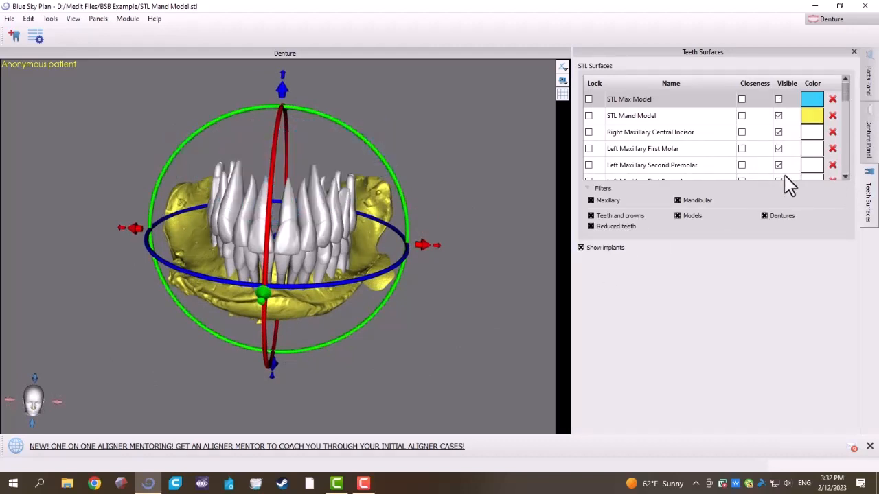
pyautogui.click(697, 205)
pyautogui.click(779, 99)
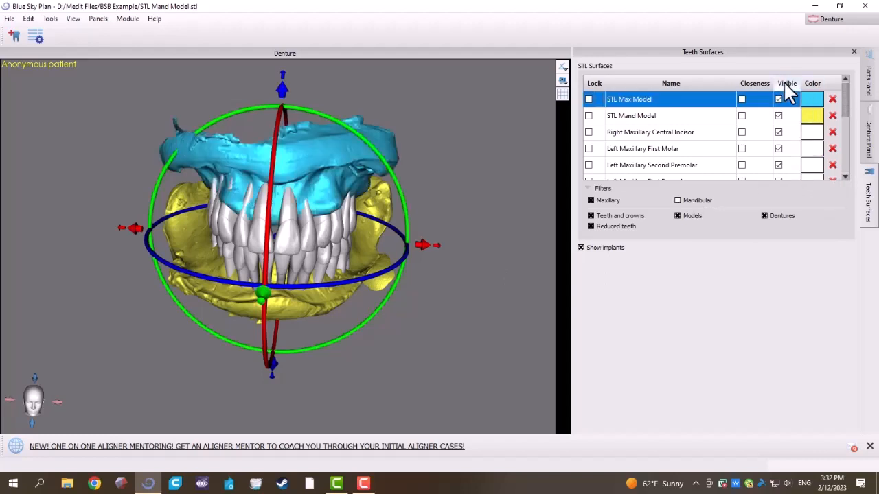
pyautogui.click(782, 83)
pyautogui.click(778, 116)
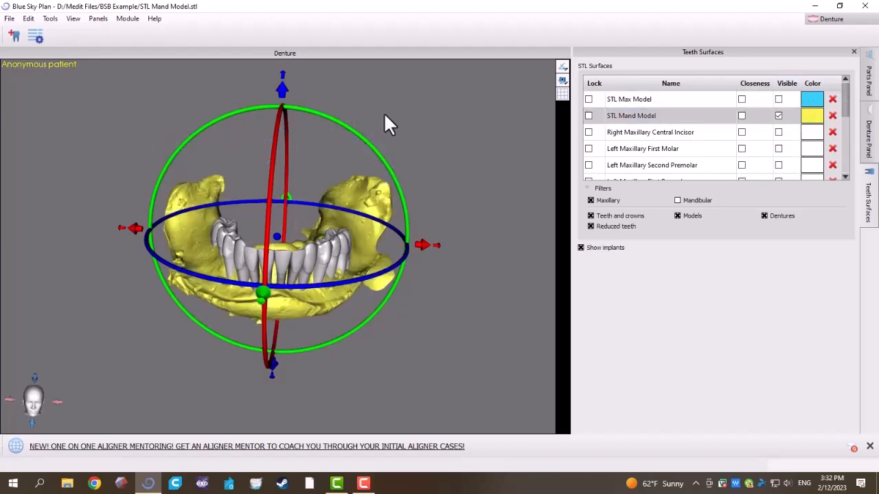
# - Show the teeth chain's individual control points over the mandibular arch and lock the point of the lower right canine
pyautogui.moveTo(237, 82); pyautogui.dragTo(235, 260)
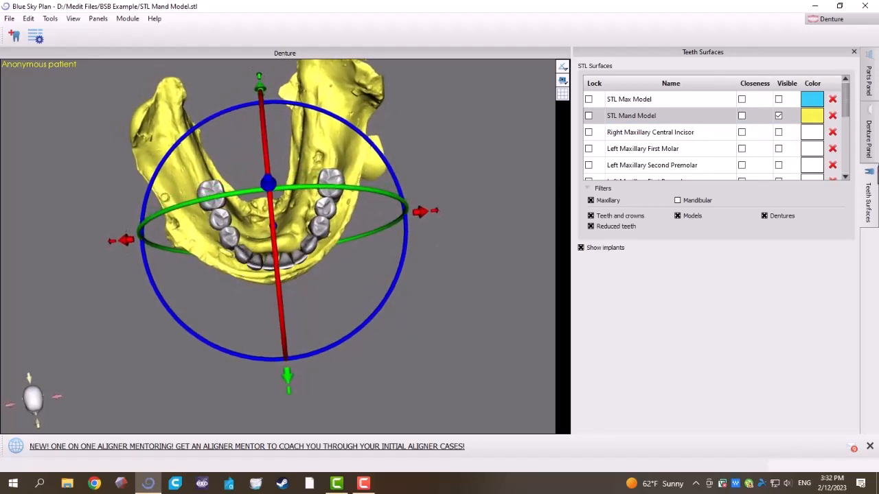
pyautogui.click(868, 138)
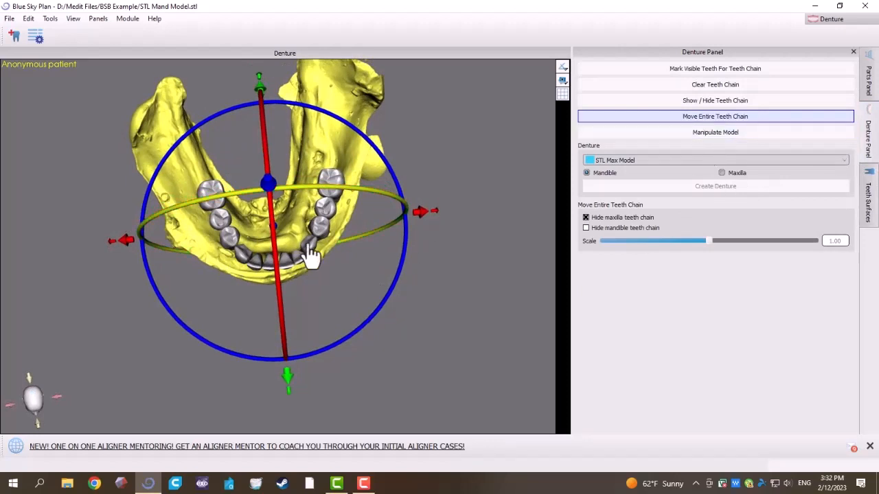
pyautogui.scroll(3, 310, 258)
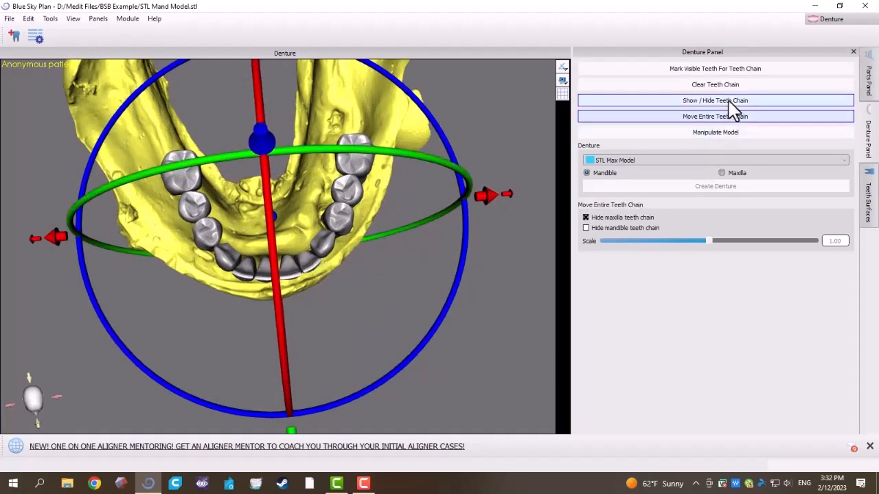
pyautogui.click(677, 102)
pyautogui.scroll(2, 371, 337)
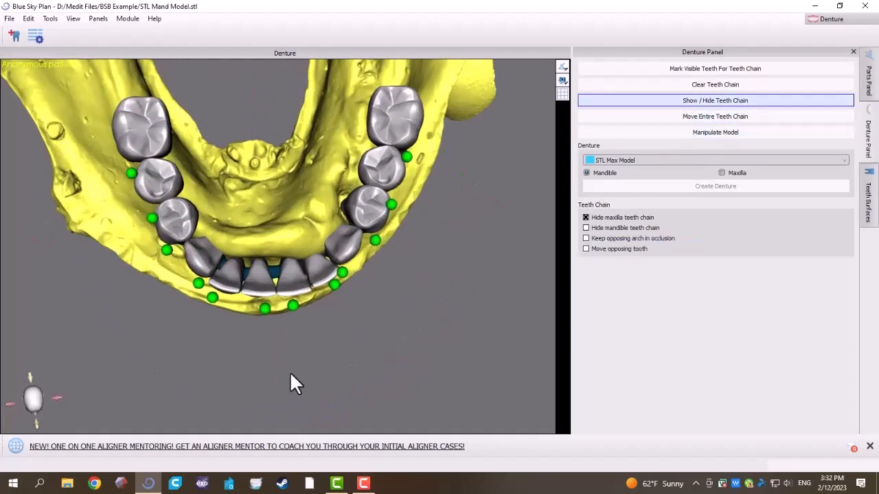
pyautogui.click(196, 284)
pyautogui.moveTo(197, 285); pyautogui.dragTo(233, 301)
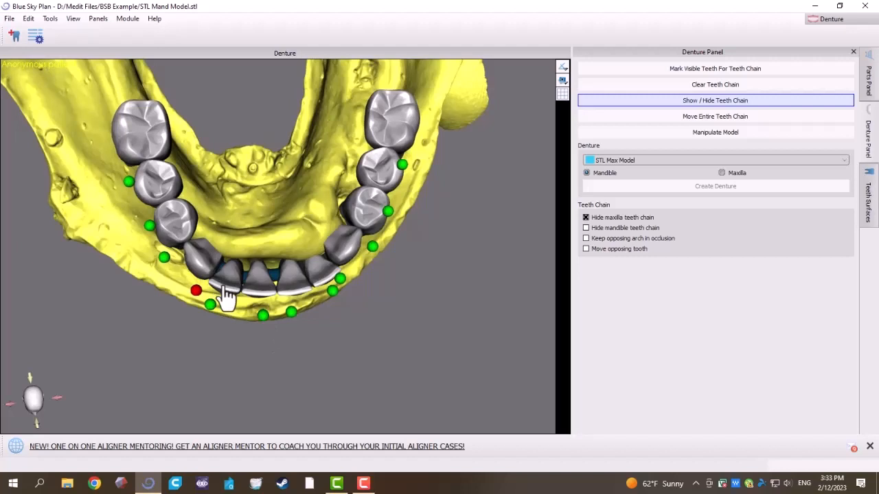
# - Reposition the lower right lateral incisor in small moves so the mandibular teeth chain follows the curve of the ridge
pyautogui.moveTo(223, 287); pyautogui.dragTo(224, 278)
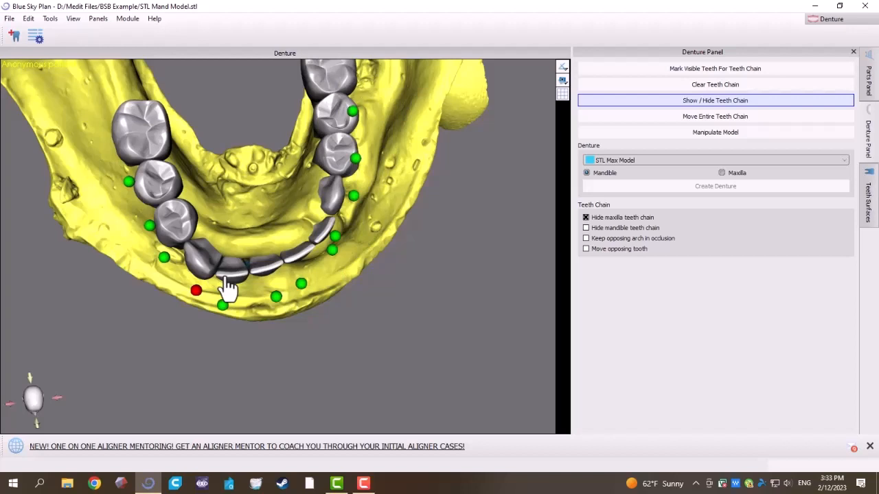
pyautogui.moveTo(225, 279); pyautogui.dragTo(233, 288)
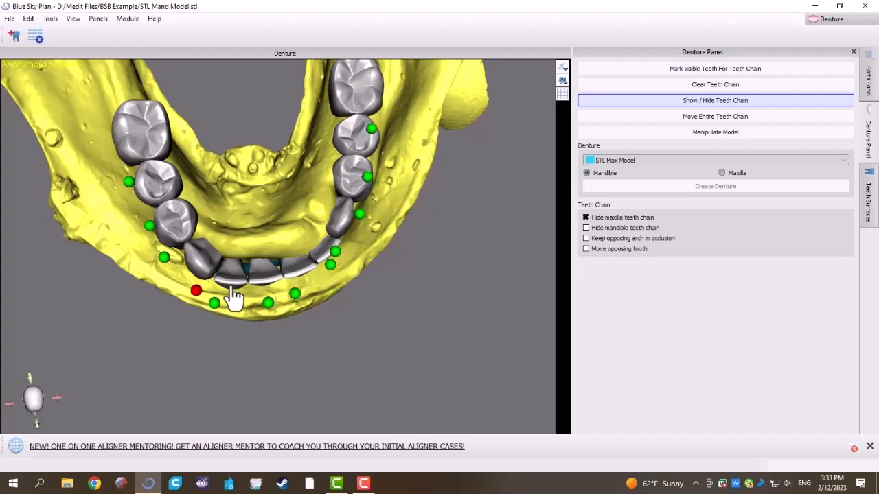
pyautogui.moveTo(233, 289); pyautogui.dragTo(234, 289)
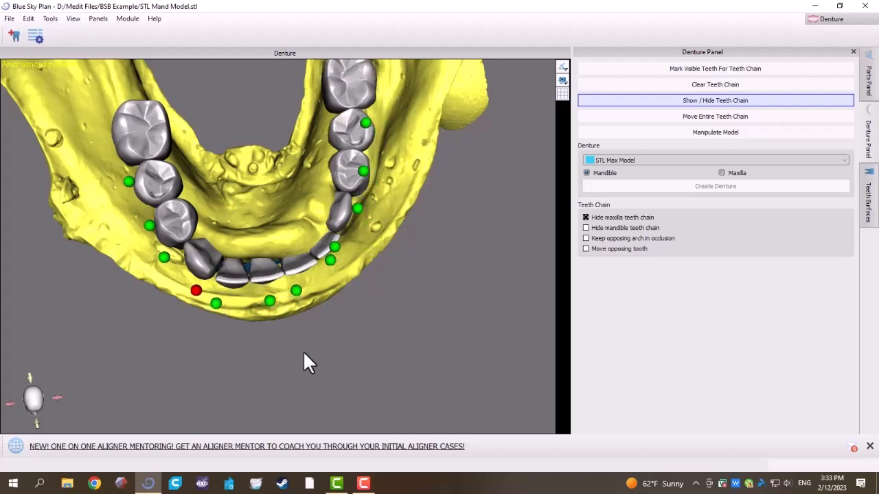
pyautogui.scroll(-1, 302, 353)
pyautogui.scroll(2, 302, 353)
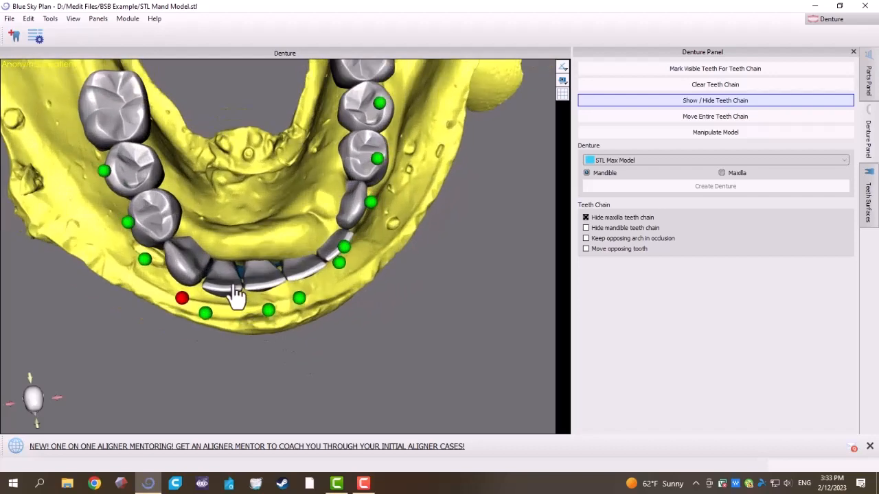
pyautogui.moveTo(236, 293); pyautogui.dragTo(232, 297)
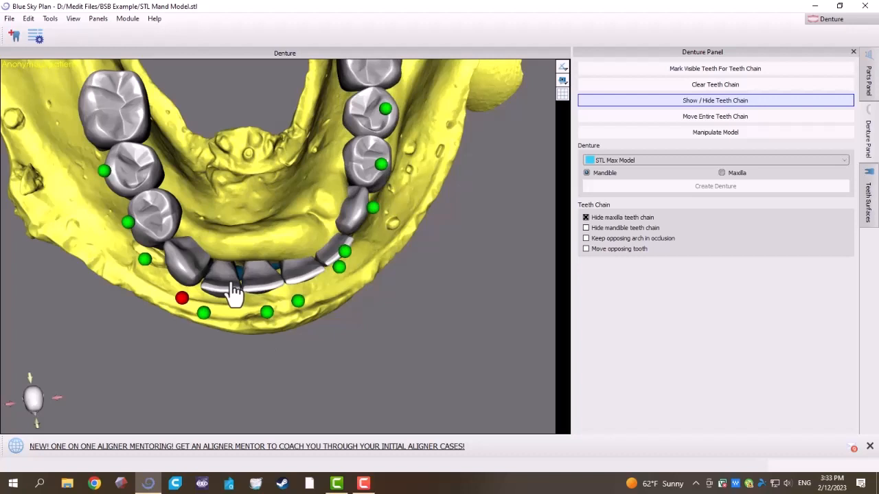
pyautogui.moveTo(234, 290); pyautogui.dragTo(235, 298)
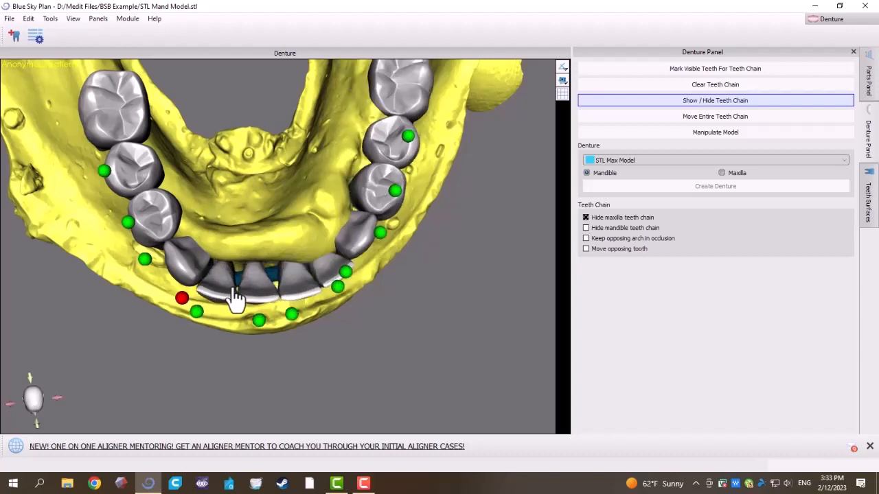
pyautogui.moveTo(232, 289); pyautogui.dragTo(236, 293)
# - Check the mandibular teeth against the ridge from the side and lock the control point of the lower right central incisor
pyautogui.moveTo(238, 381); pyautogui.dragTo(398, 204)
pyautogui.moveTo(465, 284); pyautogui.dragTo(519, 275)
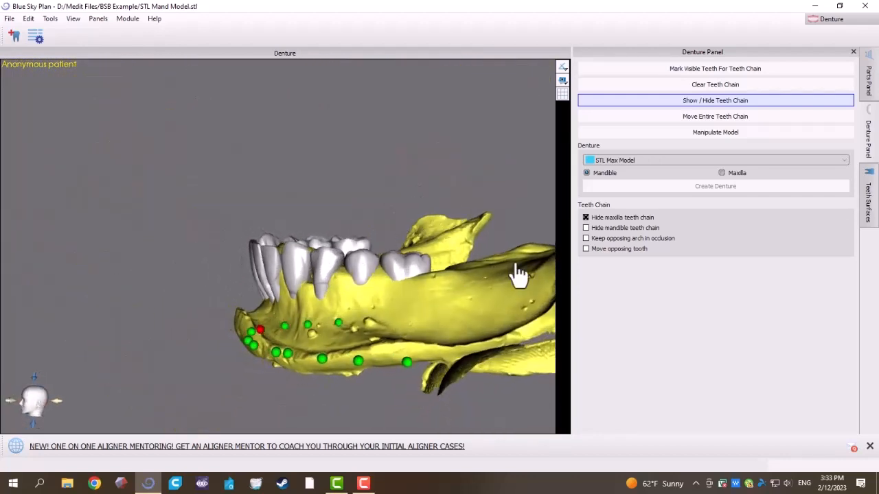
pyautogui.moveTo(182, 264); pyautogui.dragTo(298, 317)
pyautogui.scroll(3, 309, 326)
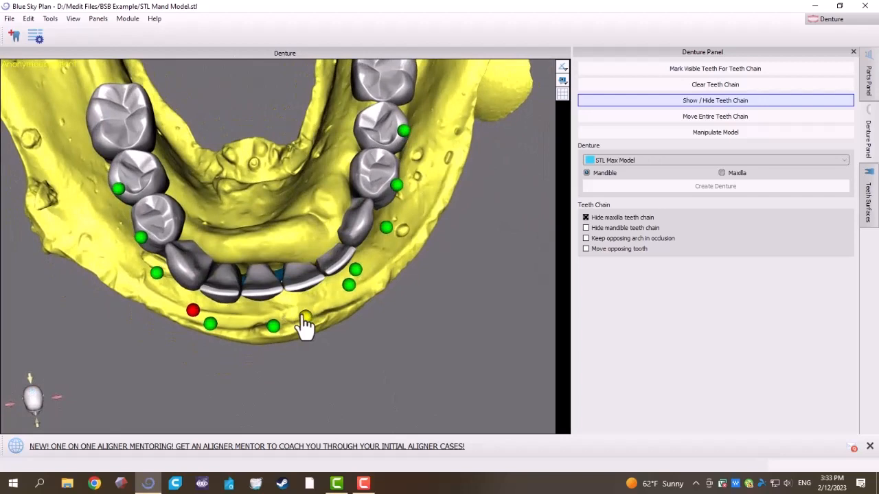
pyautogui.click(273, 327)
pyautogui.moveTo(302, 297); pyautogui.dragTo(231, 379)
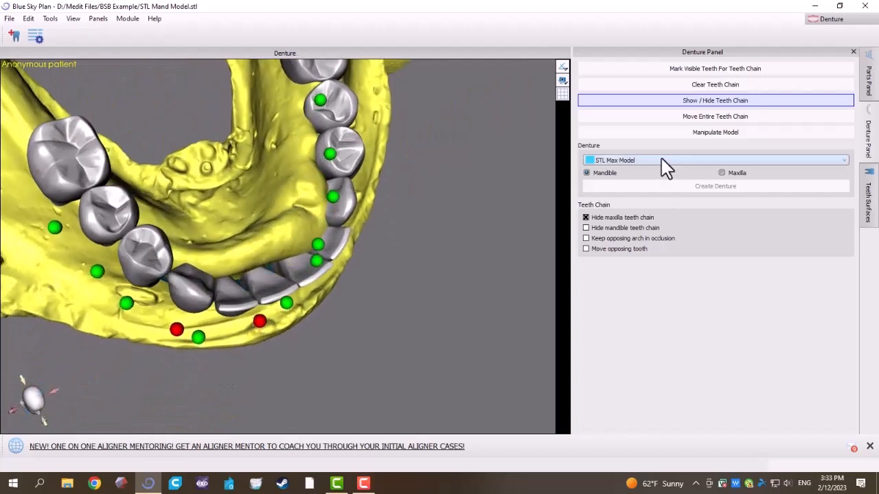
# - Show the maxillary model and maxillary teeth again alongside the mandibular arch
pyautogui.click(876, 171)
pyautogui.click(786, 87)
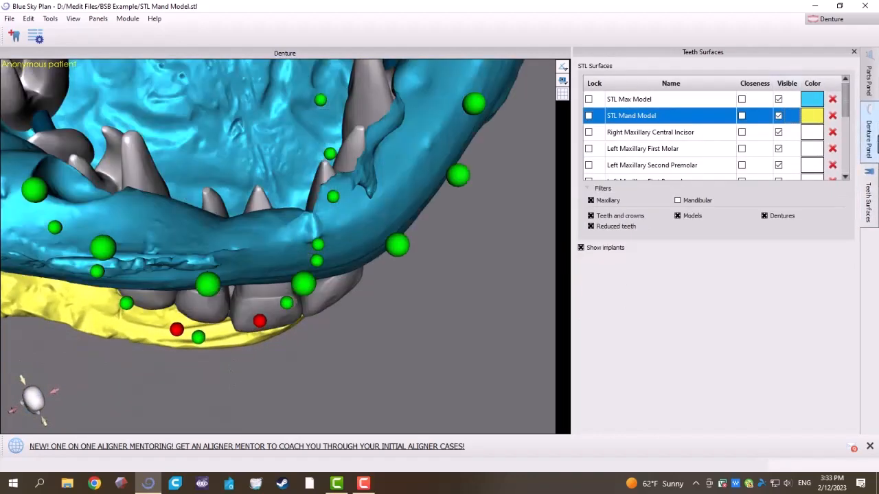
pyautogui.click(876, 139)
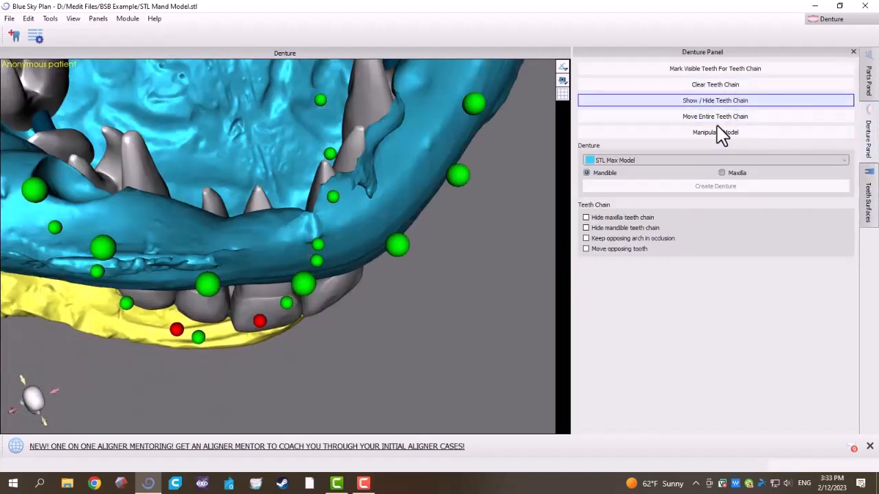
# - Move the entire teeth chain backward so the upper tooth roots sit within the maxillary ridge
pyautogui.click(717, 122)
pyautogui.moveTo(304, 374); pyautogui.dragTo(332, 269)
pyautogui.scroll(-4, 331, 268)
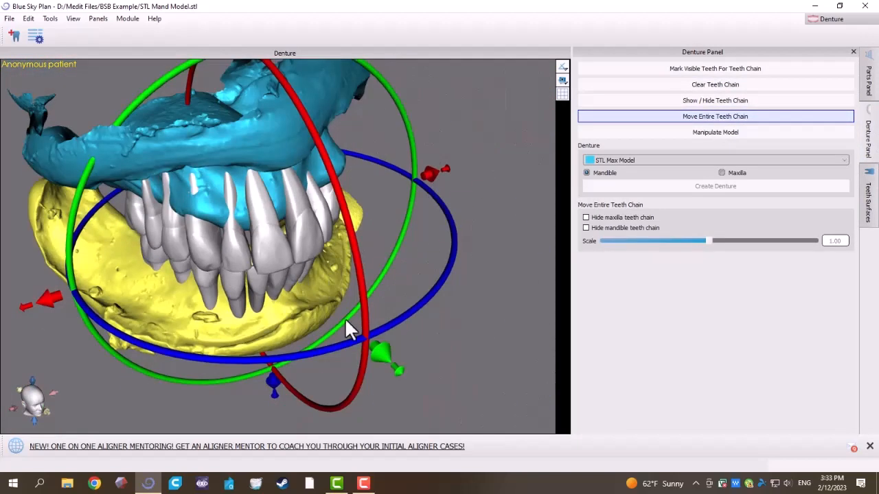
pyautogui.moveTo(383, 356); pyautogui.dragTo(270, 290)
pyautogui.moveTo(86, 320); pyautogui.dragTo(264, 296)
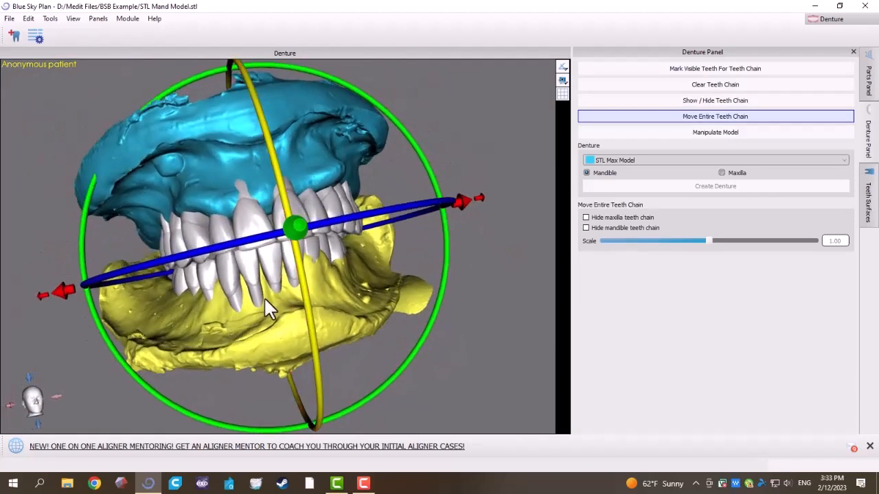
pyautogui.moveTo(490, 188); pyautogui.dragTo(408, 243)
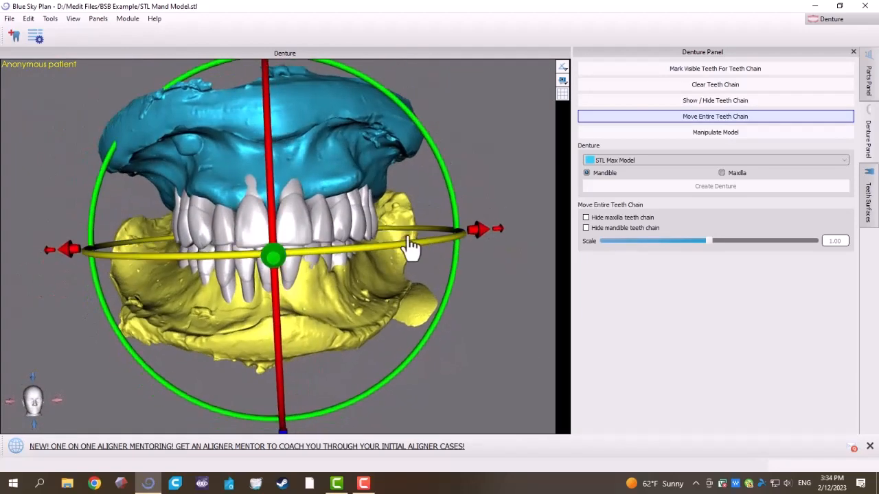
# - Hide the maxillary model and maxillary teeth and examine the mandibular teeth against the mandibular model alone
pyautogui.rightClick(297, 136)
pyautogui.click(336, 171)
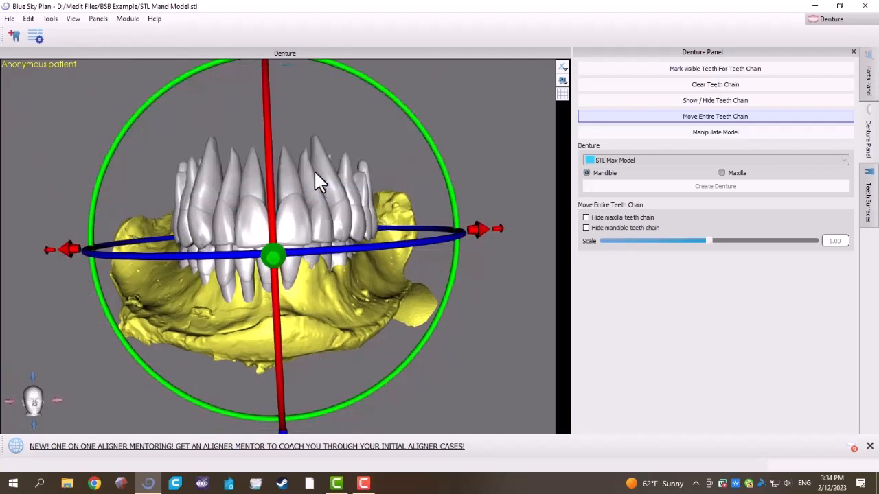
pyautogui.click(868, 173)
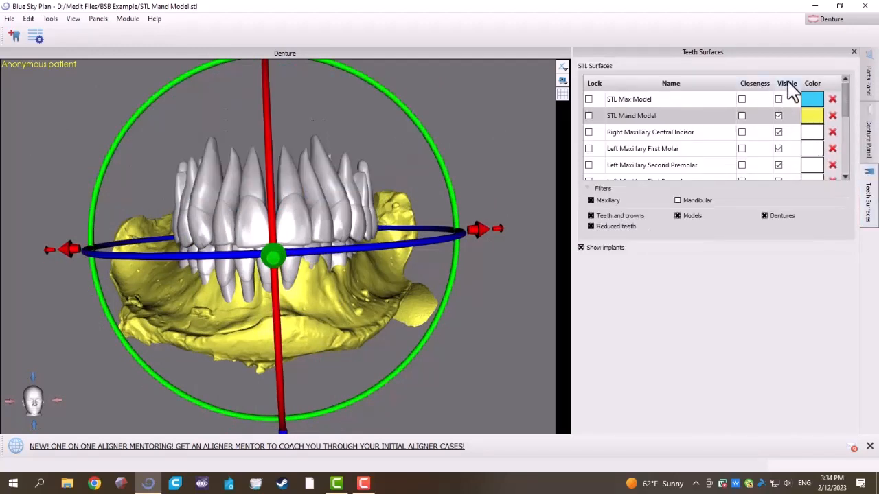
pyautogui.click(778, 99)
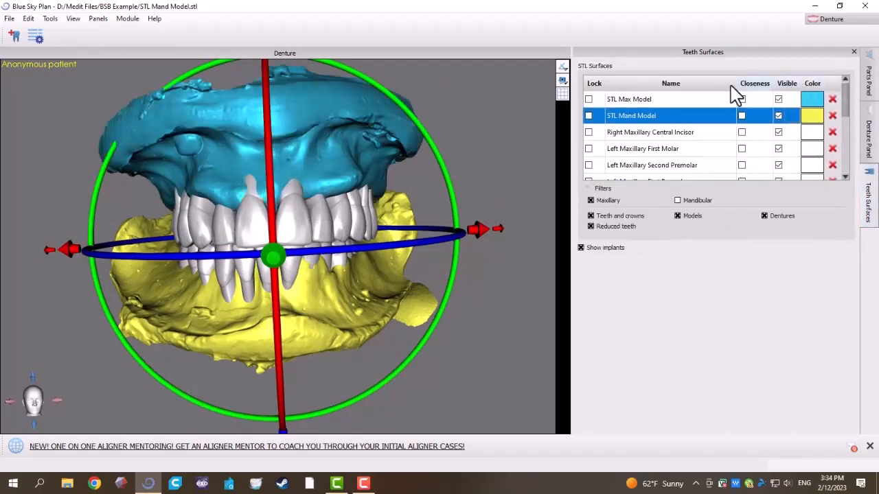
pyautogui.click(779, 99)
pyautogui.click(778, 115)
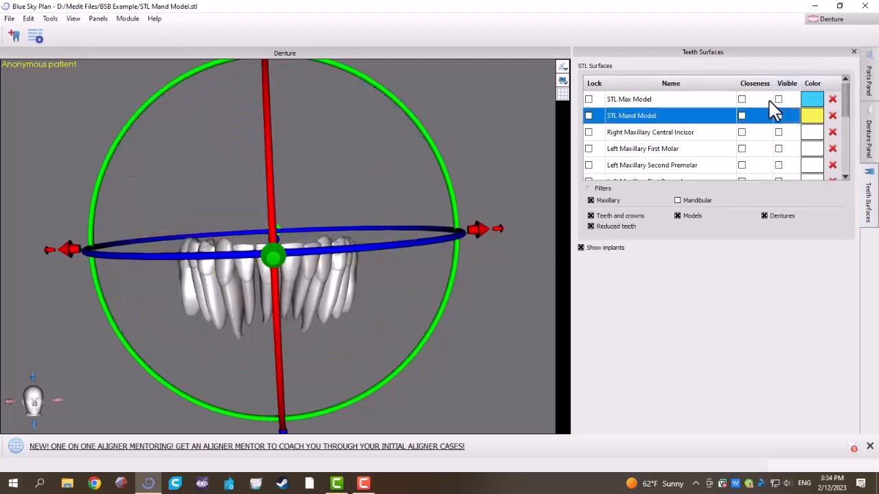
pyautogui.click(779, 115)
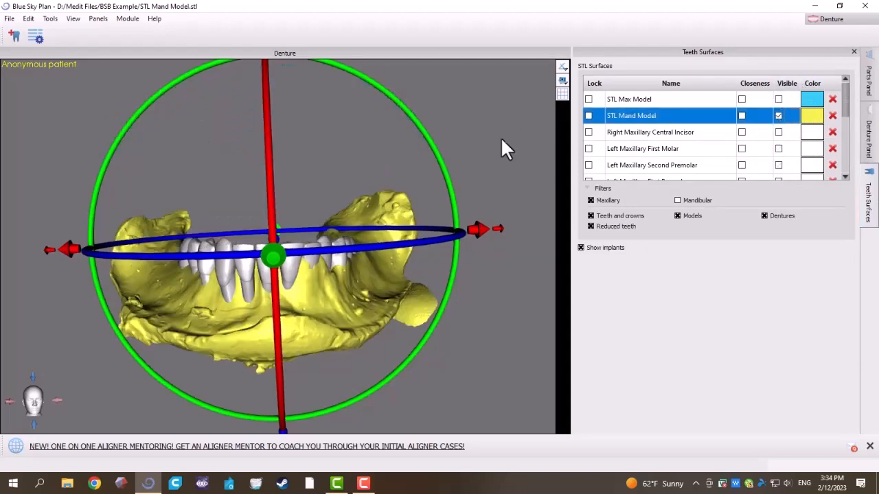
pyautogui.moveTo(504, 147); pyautogui.dragTo(309, 190)
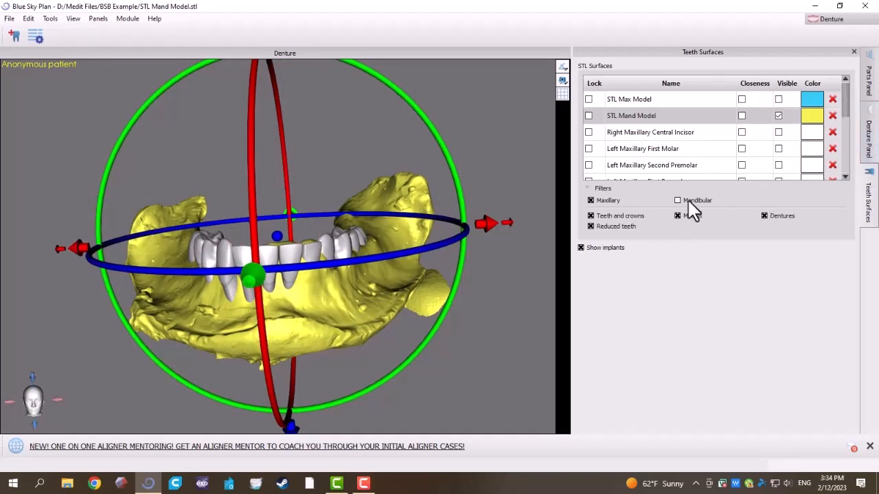
# - Isolate the maxillary model with the maxillary teeth by hiding the mandibular model and mandibular teeth, viewed from the occlusal side
pyautogui.click(785, 87)
pyautogui.click(602, 203)
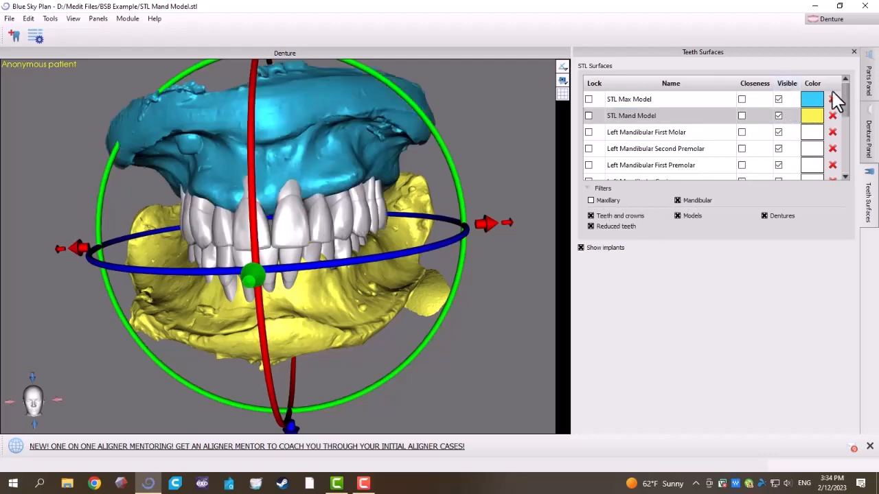
pyautogui.click(781, 86)
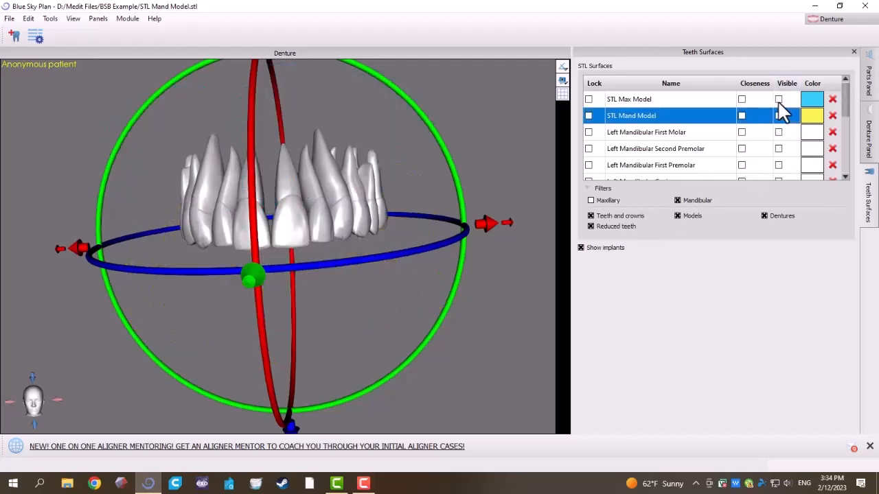
pyautogui.click(778, 100)
pyautogui.moveTo(363, 317); pyautogui.dragTo(365, 136)
# - Show the teeth chain, lock the upper right central incisor's control point, and shift the upper left central incisor slightly outward
pyautogui.click(867, 145)
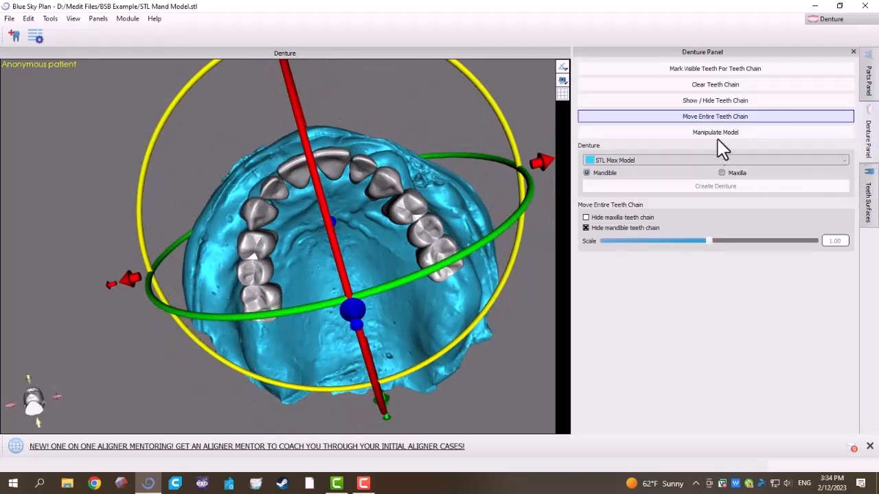
pyautogui.click(714, 103)
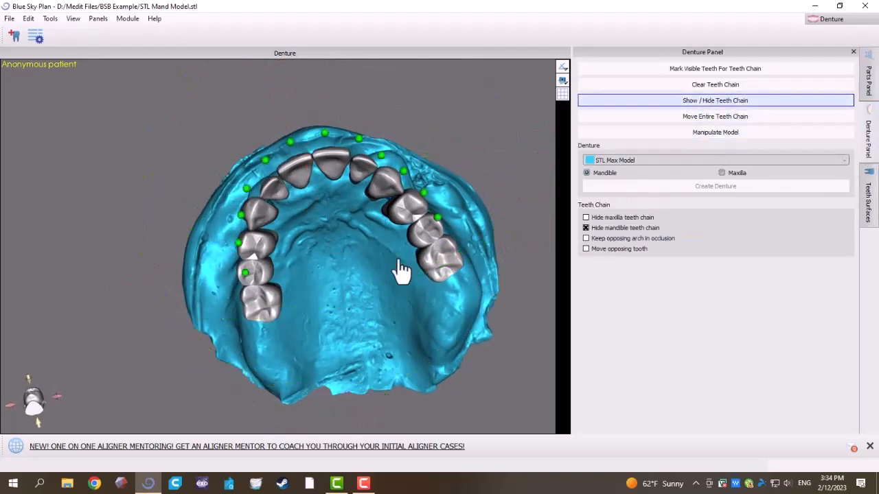
pyautogui.click(289, 141)
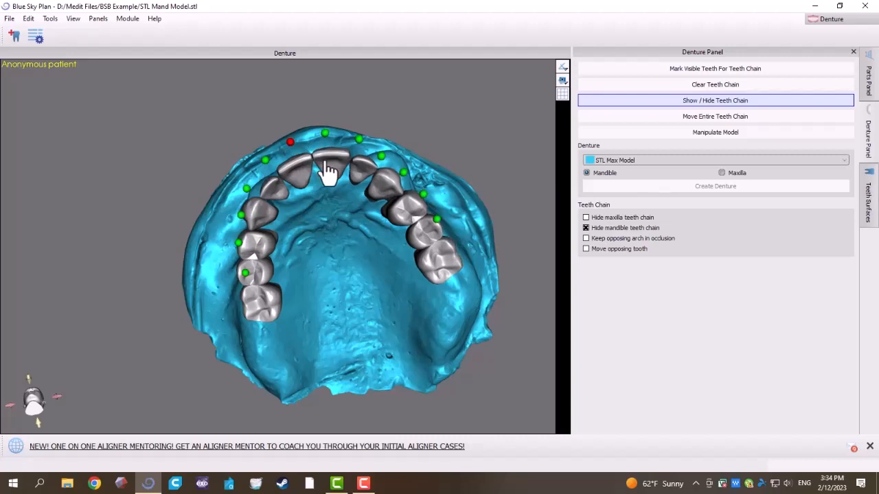
pyautogui.moveTo(325, 163); pyautogui.dragTo(332, 159)
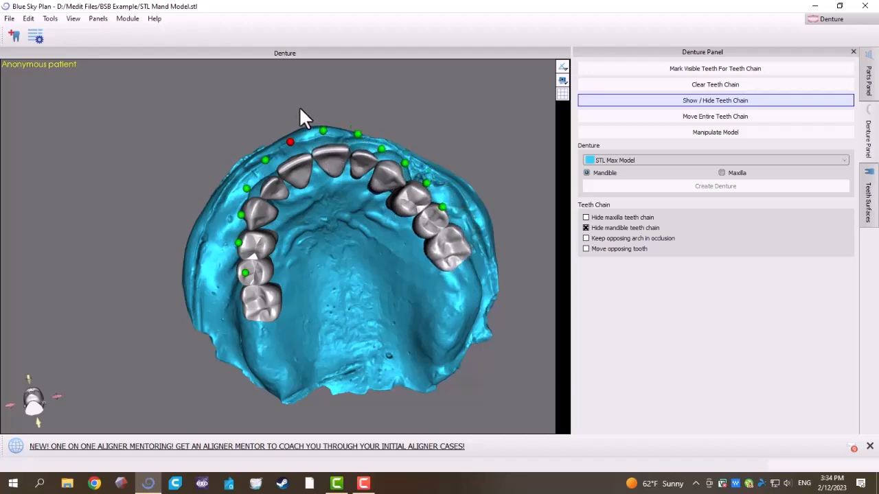
pyautogui.moveTo(295, 106); pyautogui.dragTo(314, 64)
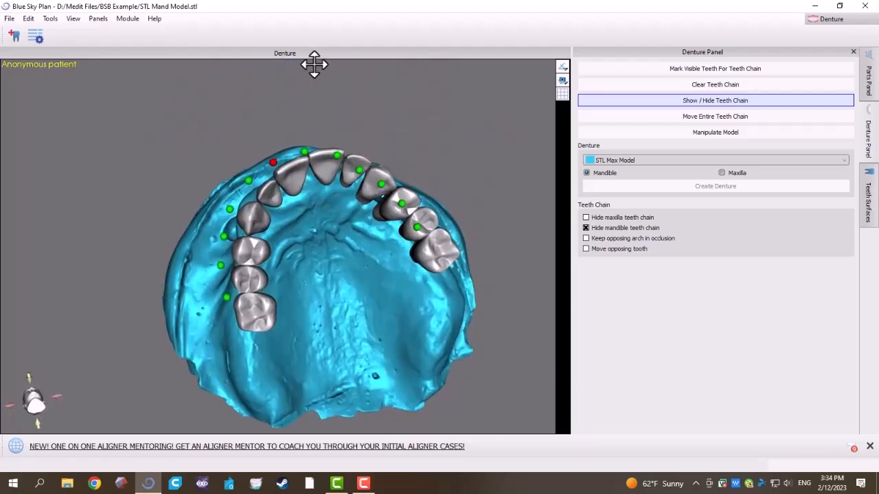
# - Start creating a maxilla denture on STL Max Model and set the maximum allowable undercut to 0.00
pyautogui.click(741, 175)
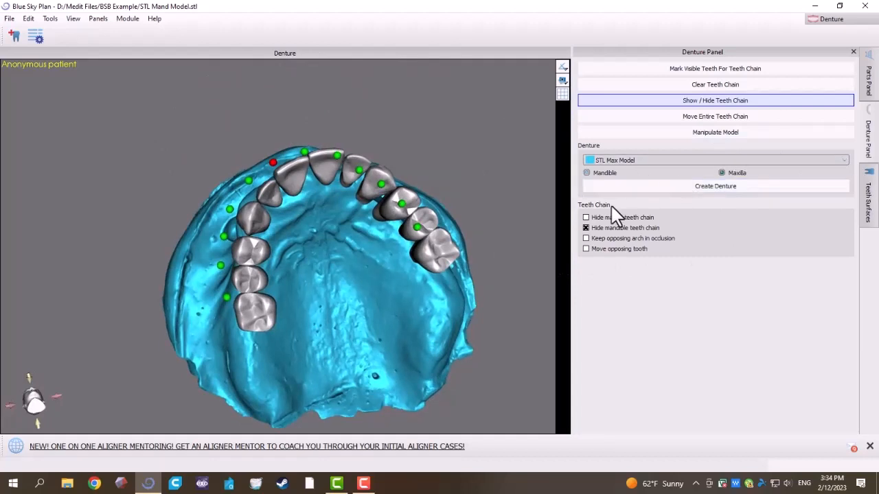
pyautogui.click(716, 187)
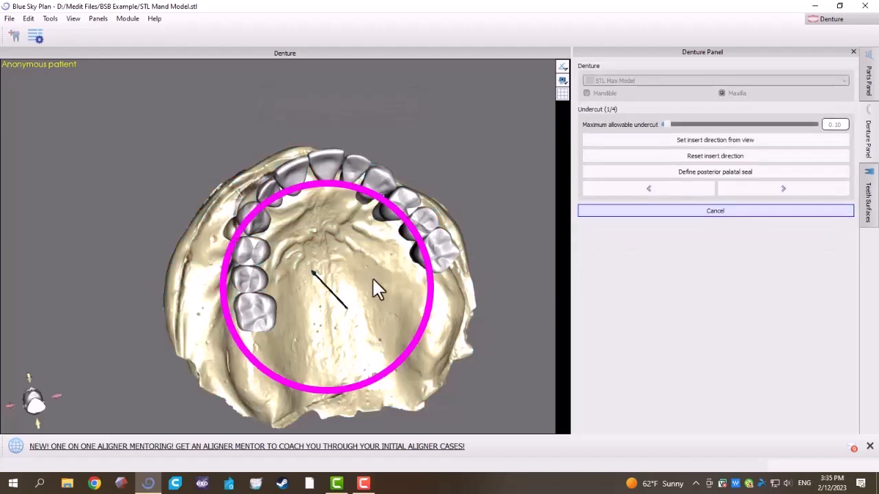
pyautogui.moveTo(373, 290); pyautogui.dragTo(274, 316)
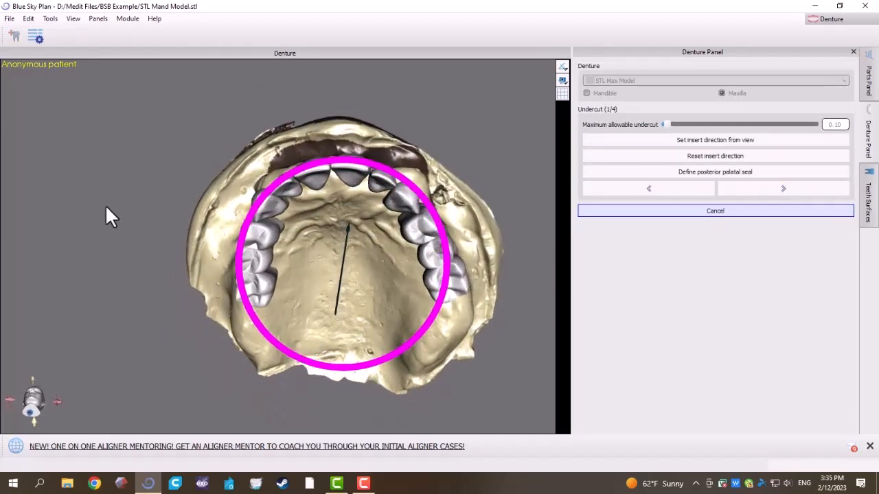
pyautogui.moveTo(166, 212); pyautogui.dragTo(596, 324)
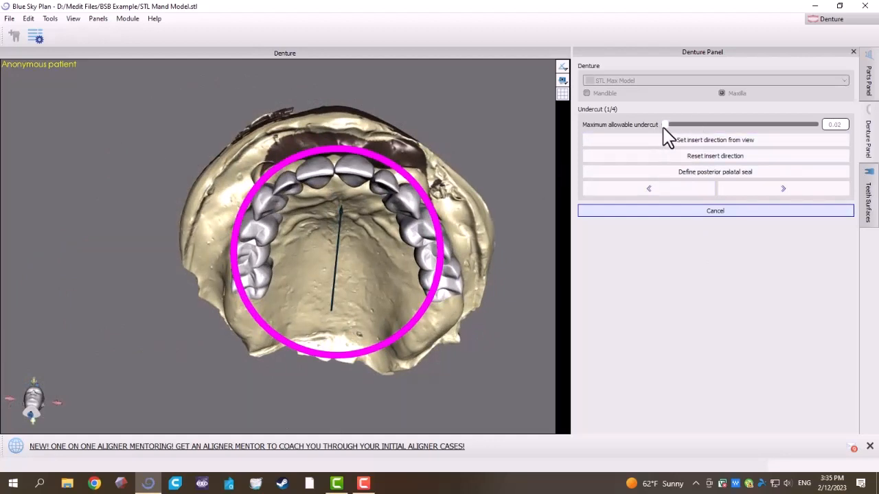
pyautogui.moveTo(665, 127); pyautogui.dragTo(621, 134)
# - Set the maxillary denture's insert direction from a view looking into the arch with the anterior undercut out of sight
pyautogui.moveTo(284, 108); pyautogui.dragTo(281, 98)
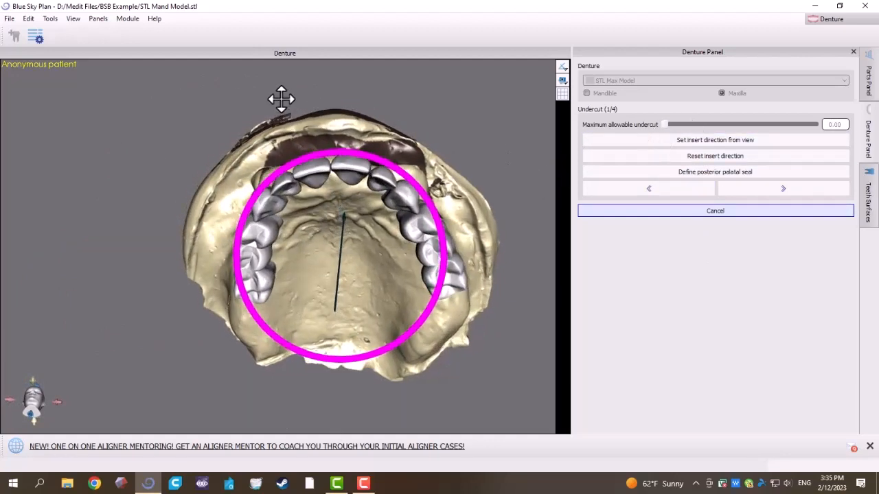
pyautogui.click(633, 142)
pyautogui.moveTo(401, 153); pyautogui.dragTo(372, 227)
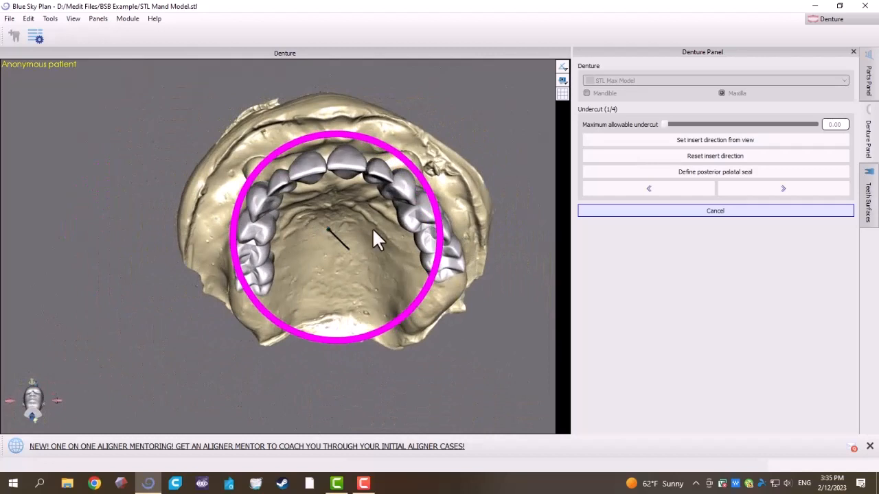
pyautogui.click(699, 141)
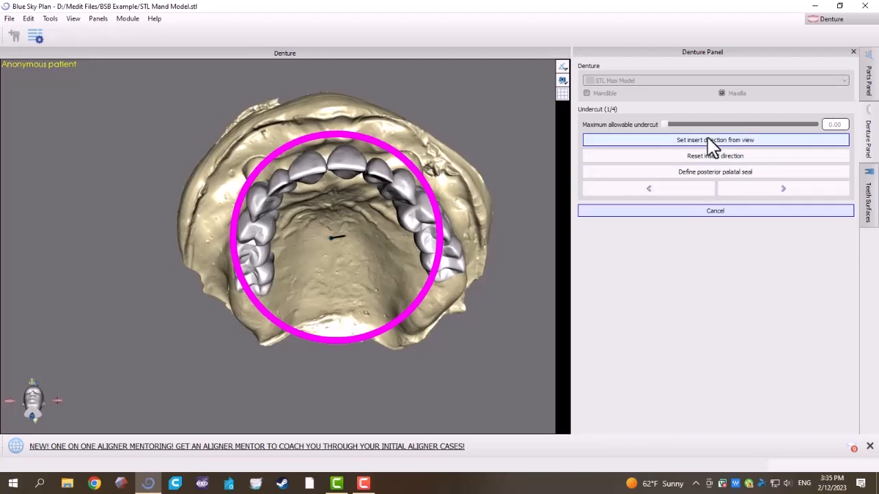
# - Proceed to the denture base stage and set the thickness to 1.50 and the gingival margin thickness to 0.00
pyautogui.click(755, 195)
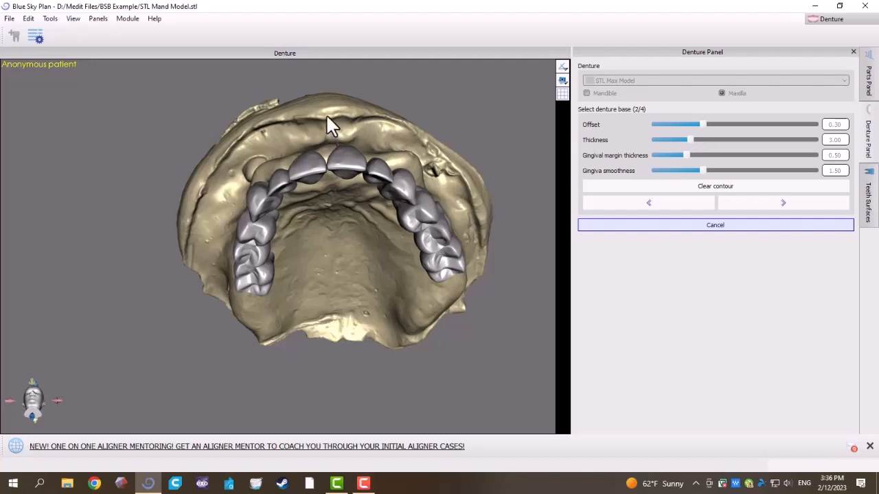
pyautogui.moveTo(327, 116); pyautogui.dragTo(325, 250)
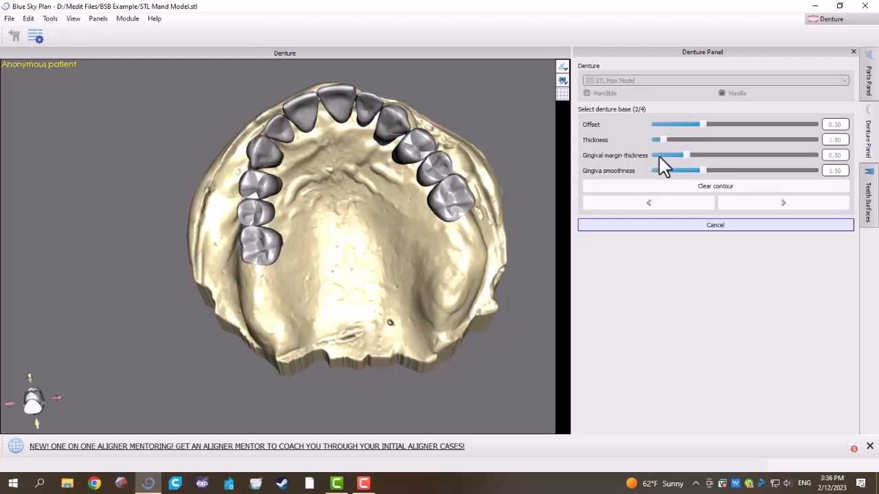
pyautogui.moveTo(686, 156); pyautogui.dragTo(647, 156)
# - Place denture base contour points along the right buccal vestibule, around the right tuberosity and across the posterior palate
pyautogui.moveTo(349, 326); pyautogui.dragTo(190, 175, button='right')
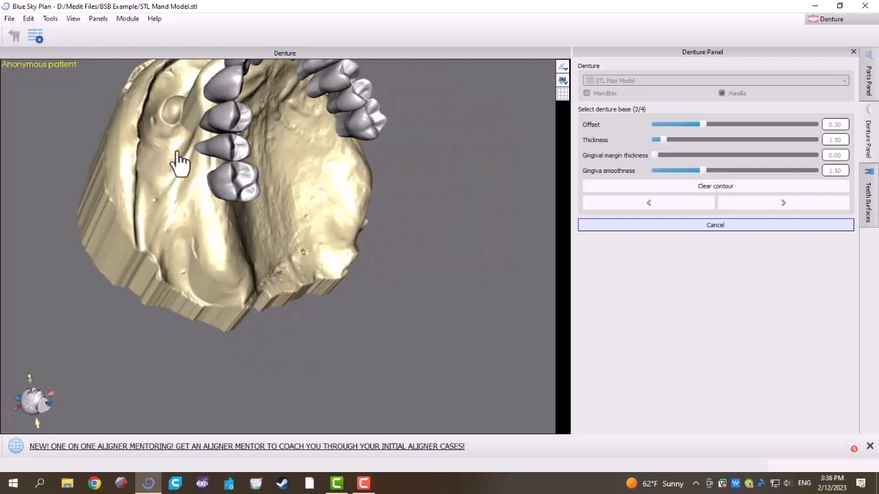
pyautogui.click(176, 150)
pyautogui.click(178, 202)
pyautogui.click(185, 255)
pyautogui.moveTo(196, 273); pyautogui.dragTo(196, 286, button='right')
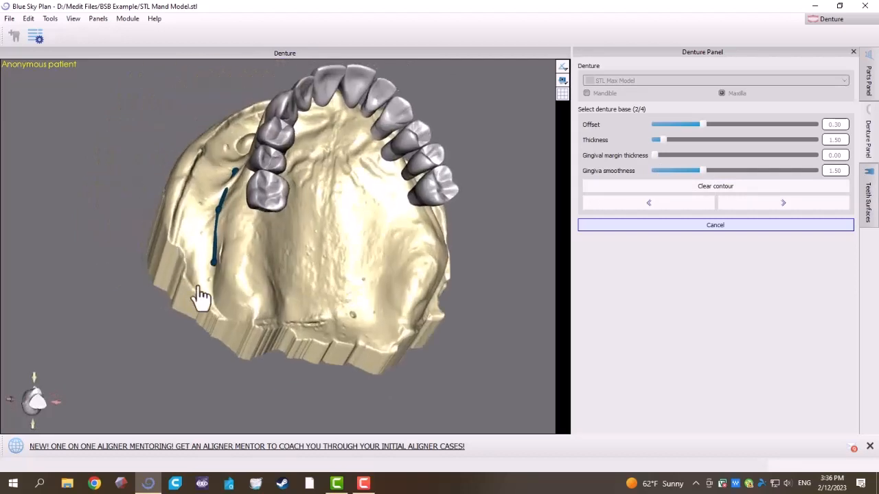
pyautogui.click(222, 293)
pyautogui.click(250, 305)
pyautogui.click(292, 306)
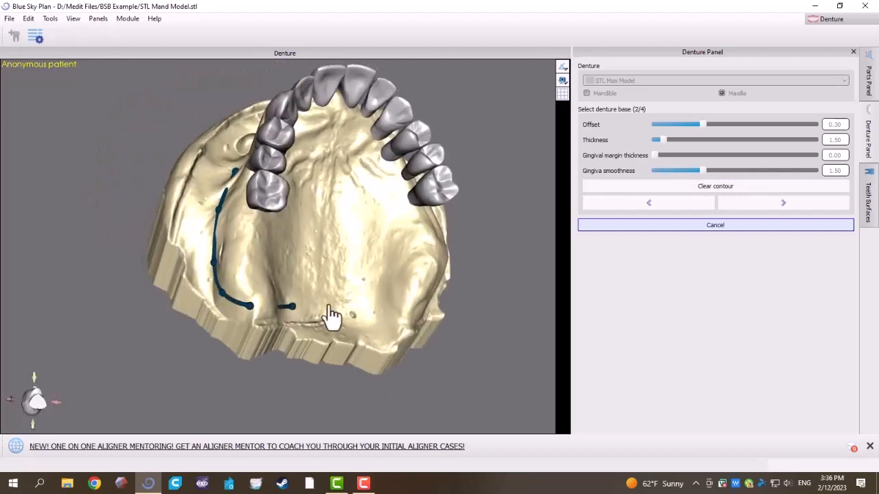
pyautogui.click(364, 298)
pyautogui.click(410, 300)
# - Continue the base contour around the left tuberosity, along the left and anterior vestibule, and close it at the starting point
pyautogui.moveTo(453, 288); pyautogui.dragTo(349, 244, button='right')
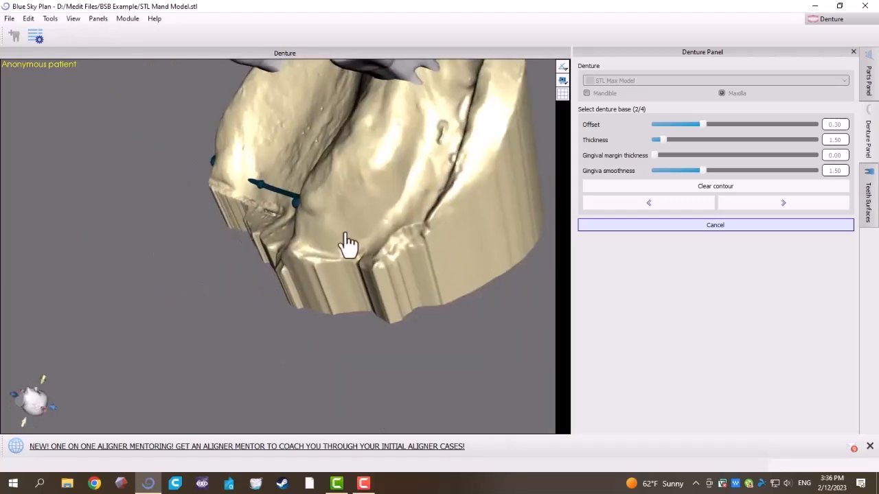
pyautogui.click(360, 228)
pyautogui.click(422, 184)
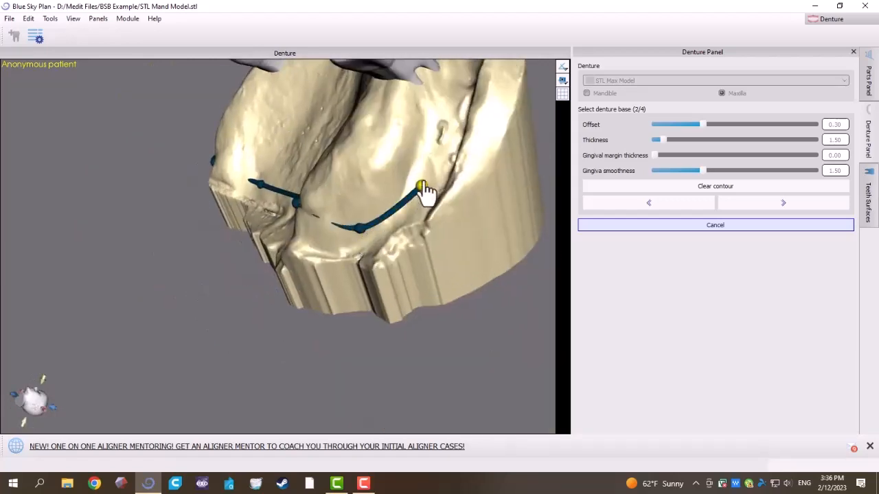
pyautogui.moveTo(463, 78); pyautogui.dragTo(379, 217, button='right')
pyautogui.moveTo(328, 137); pyautogui.dragTo(322, 220, button='right')
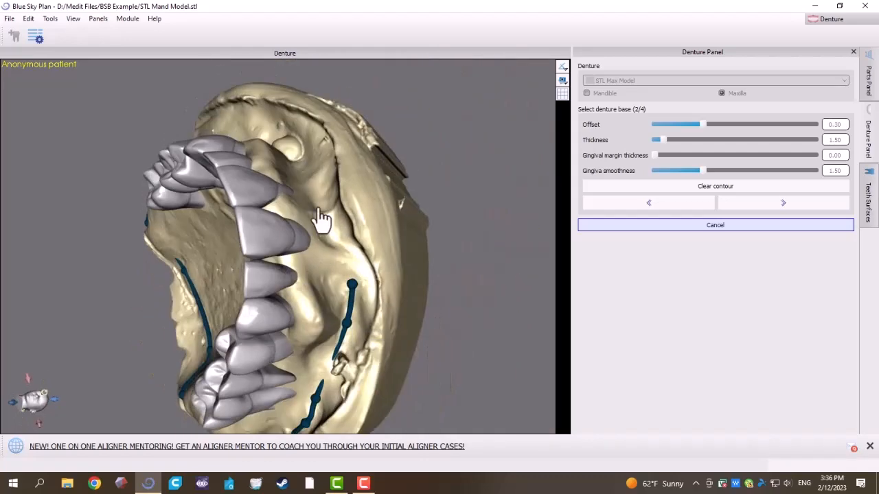
pyautogui.moveTo(315, 139); pyautogui.dragTo(304, 172, button='right')
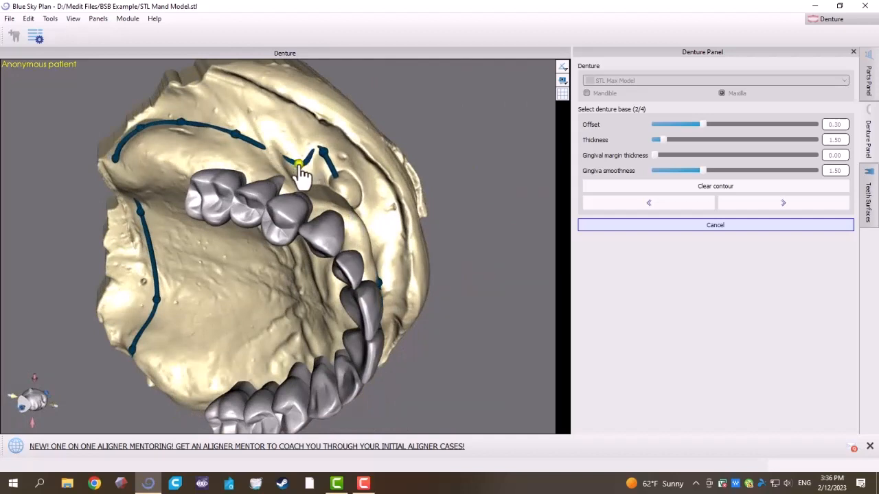
# - Adjust the closed contour in the right vestibule so it follows the border around the bump near the canine and premolars
pyautogui.moveTo(323, 158); pyautogui.dragTo(302, 166)
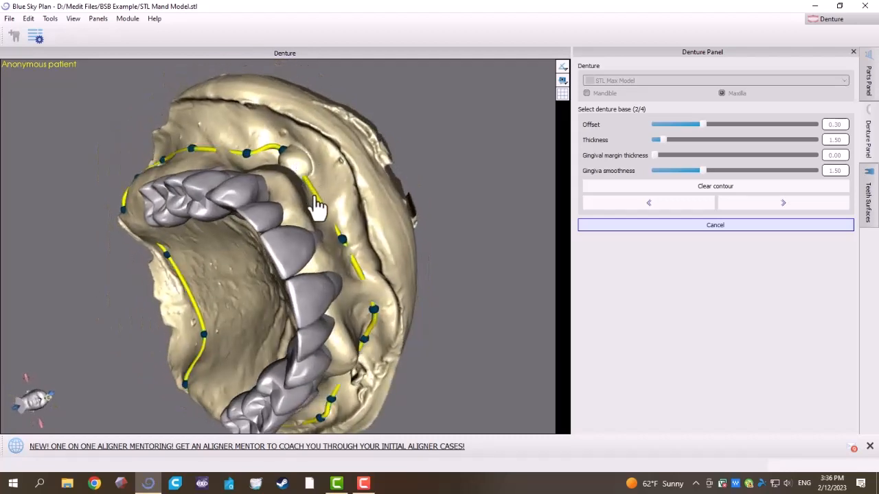
pyautogui.moveTo(314, 197); pyautogui.dragTo(324, 195)
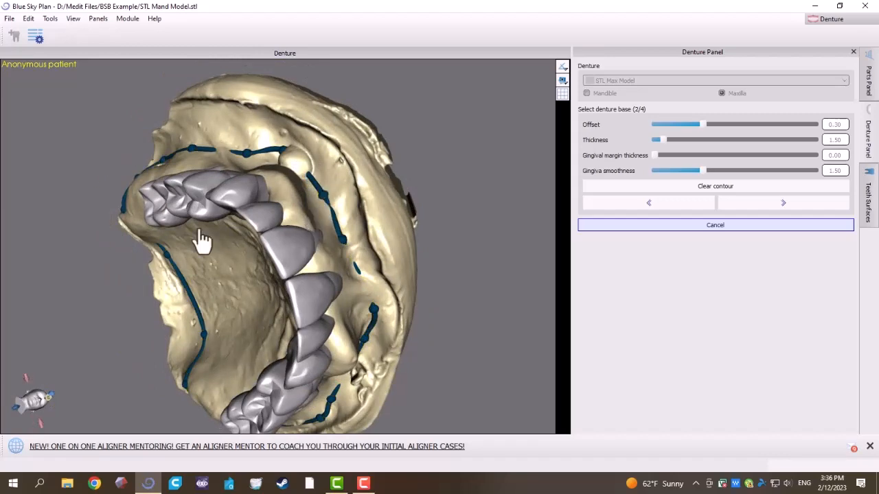
pyautogui.moveTo(201, 241); pyautogui.dragTo(440, 250)
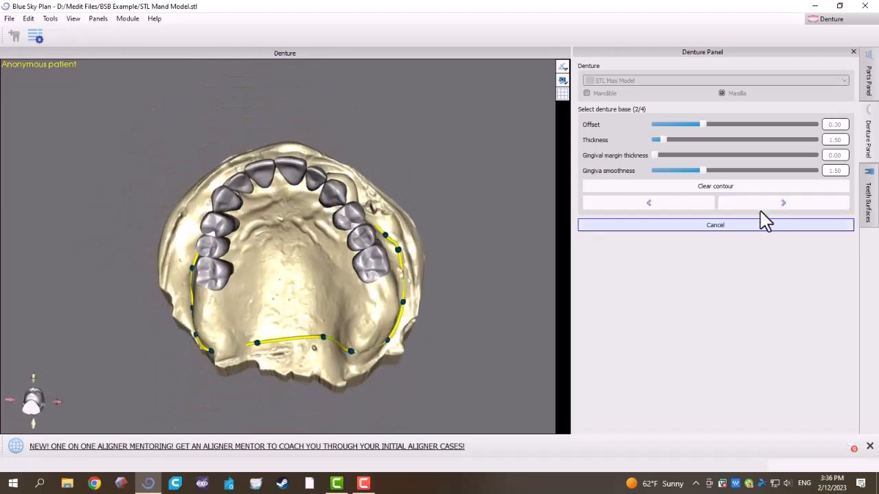
# - Generate the maxillary denture base from the contour and inspect the gingiva around the teeth and palate
pyautogui.click(762, 207)
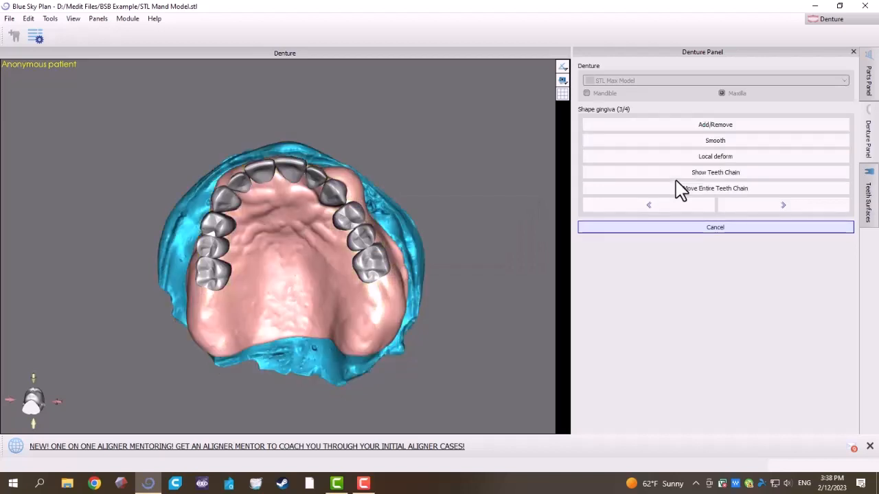
pyautogui.scroll(6, 266, 243)
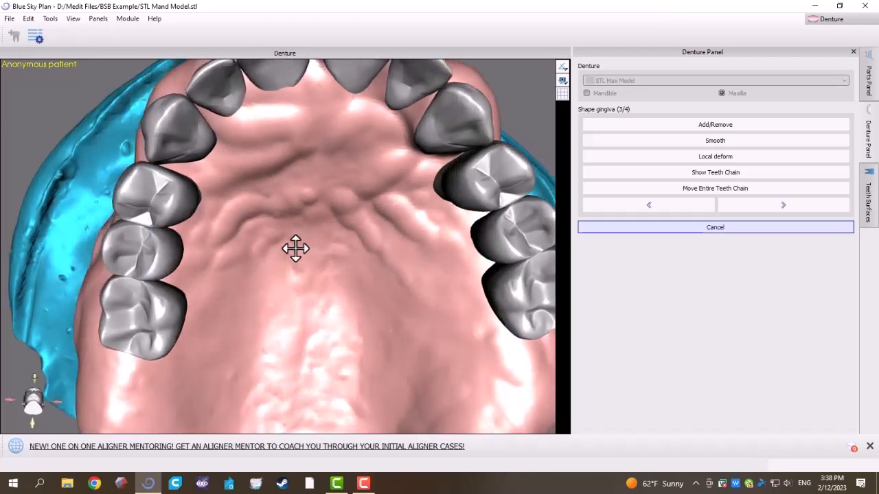
pyautogui.scroll(-6, 295, 249)
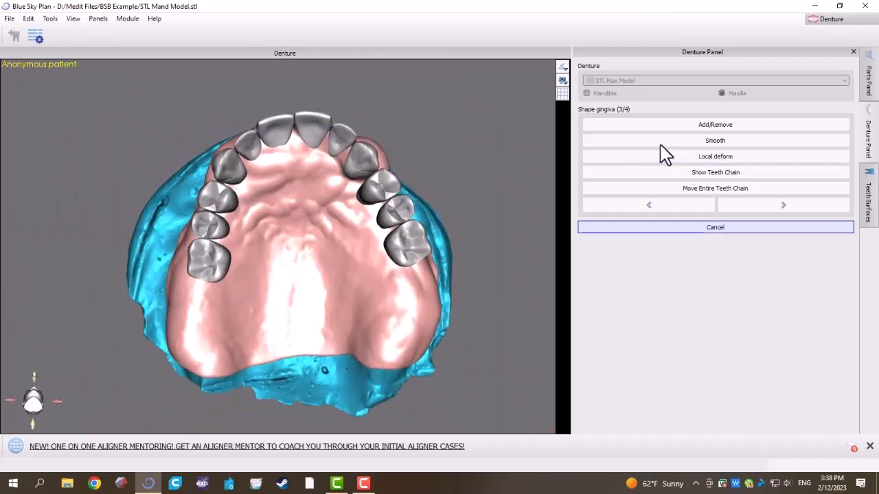
# - Smooth the maxillary gingiva over the palate and buccal side with tool size 30.50, and generate the final maxillary denture with 0.20 teeth offset
pyautogui.click(699, 141)
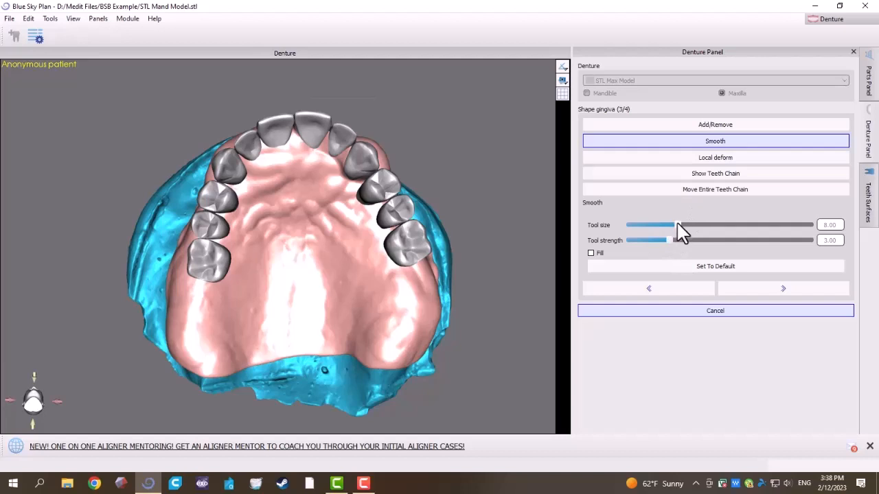
pyautogui.moveTo(678, 231); pyautogui.dragTo(774, 229)
pyautogui.moveTo(334, 290)
pyautogui.mouseDown()
pyautogui.moveTo(333, 268)
pyautogui.moveTo(253, 226)
pyautogui.moveTo(351, 339)
pyautogui.moveTo(227, 257)
pyautogui.moveTo(375, 322)
pyautogui.moveTo(235, 231)
pyautogui.moveTo(297, 345)
pyautogui.moveTo(343, 206)
pyautogui.moveTo(236, 257)
pyautogui.moveTo(362, 362)
pyautogui.moveTo(383, 243)
pyautogui.moveTo(308, 148)
pyautogui.moveTo(189, 325)
pyautogui.moveTo(330, 190)
pyautogui.moveTo(432, 274)
pyautogui.moveTo(361, 183)
pyautogui.moveTo(225, 235)
pyautogui.moveTo(190, 294)
pyautogui.mouseUp()
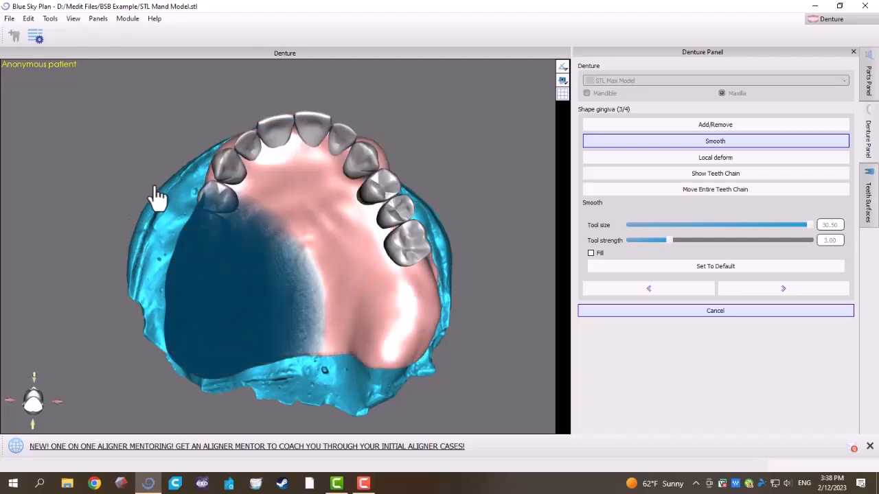
pyautogui.moveTo(167, 147); pyautogui.dragTo(368, 296, button='right')
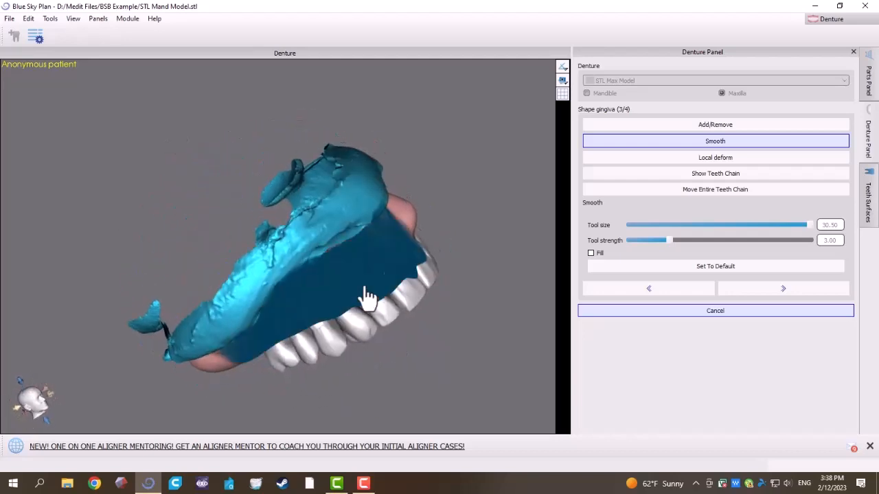
pyautogui.click(780, 291)
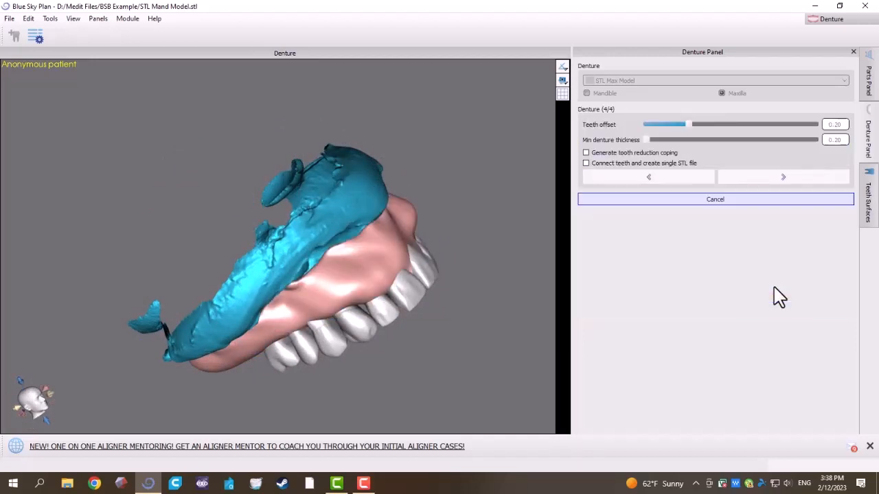
pyautogui.click(764, 182)
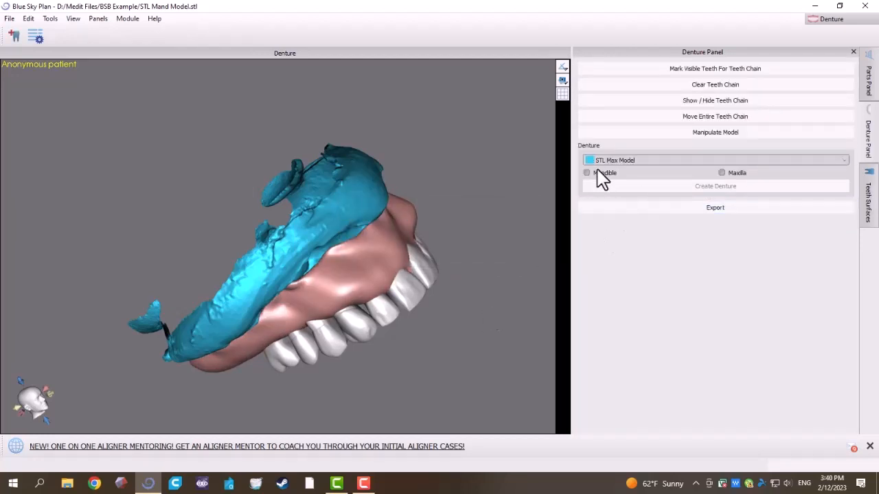
# - Start planning a new mandibular denture on the STL Mand Model
pyautogui.click(607, 160)
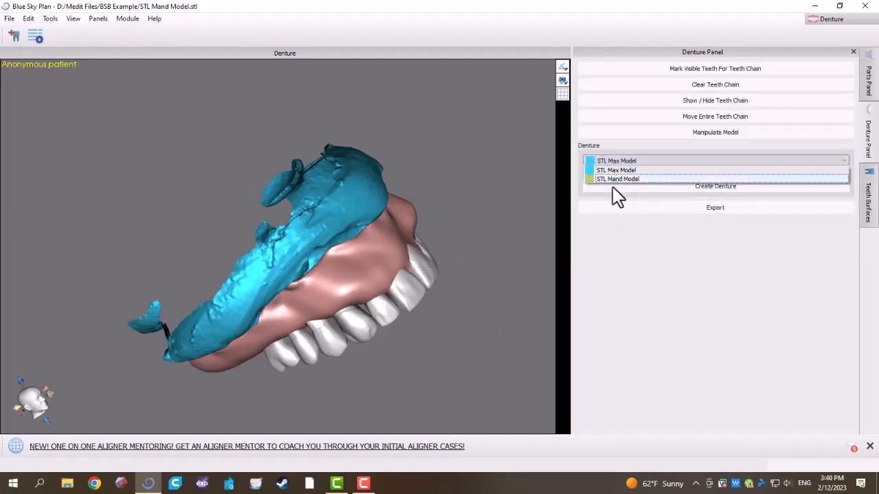
pyautogui.click(615, 180)
pyautogui.click(601, 176)
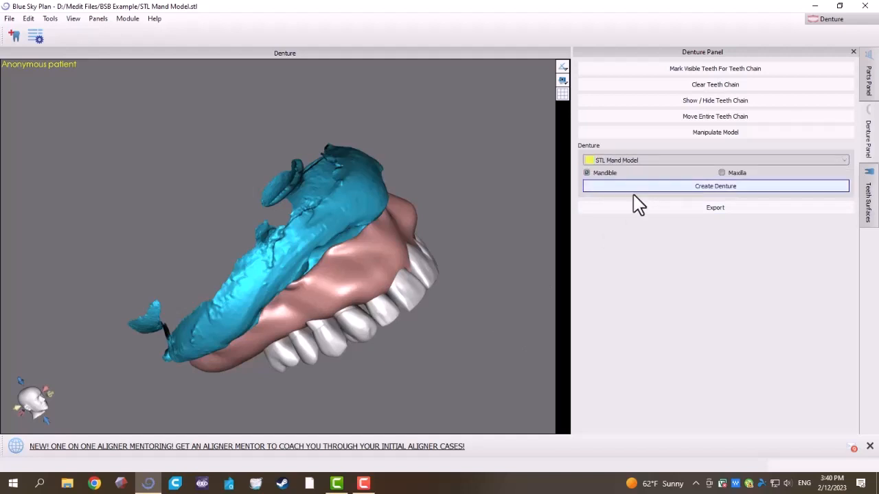
pyautogui.click(660, 191)
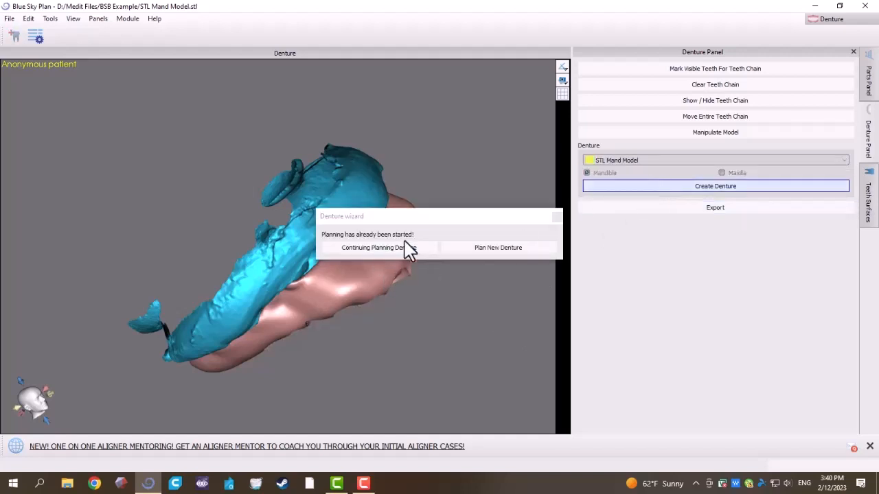
pyautogui.click(482, 248)
# - Hide the maxillary denture base and the maxillary model so the mandibular ridge is exposed from the occlusal side
pyautogui.moveTo(457, 231); pyautogui.dragTo(350, 320, button='right')
pyautogui.rightClick(368, 279)
pyautogui.click(395, 316)
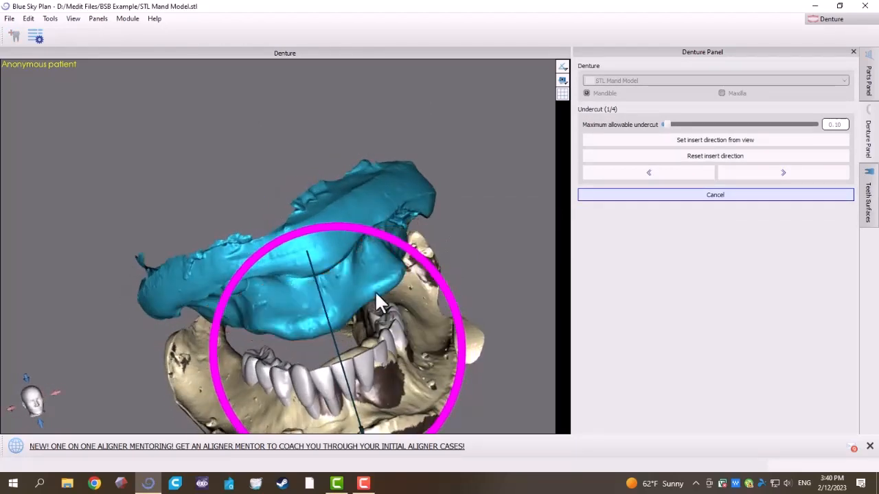
pyautogui.rightClick(355, 278)
pyautogui.click(397, 317)
pyautogui.moveTo(280, 257); pyautogui.dragTo(311, 294, button='right')
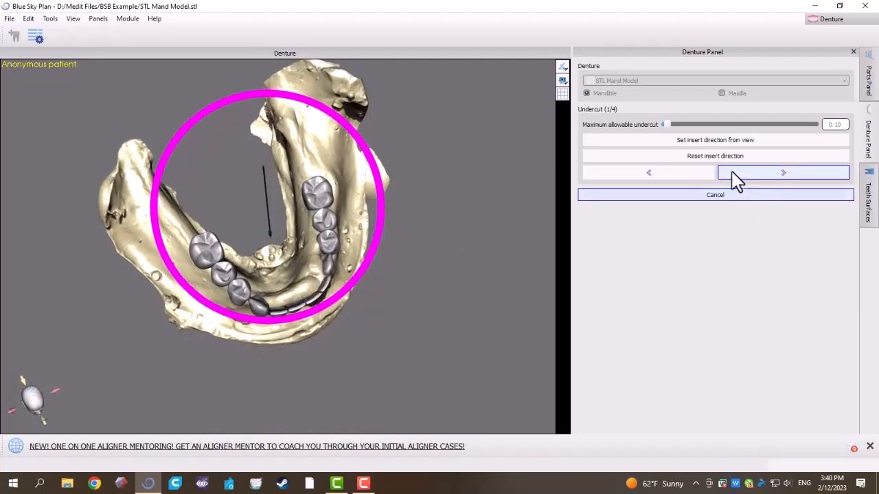
# - Set the maximum allowable undercut to 0.00, take the insert direction from the occlusal view, and proceed to the denture base selection
pyautogui.moveTo(670, 125); pyautogui.dragTo(663, 125)
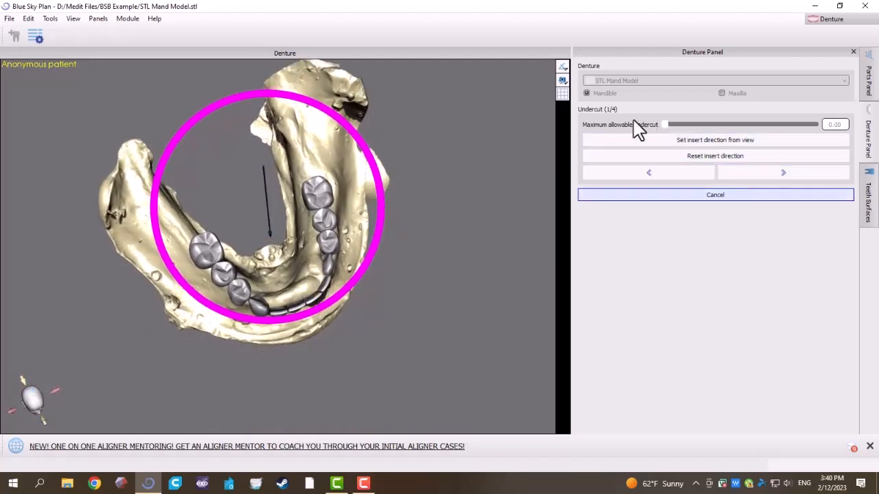
pyautogui.click(673, 142)
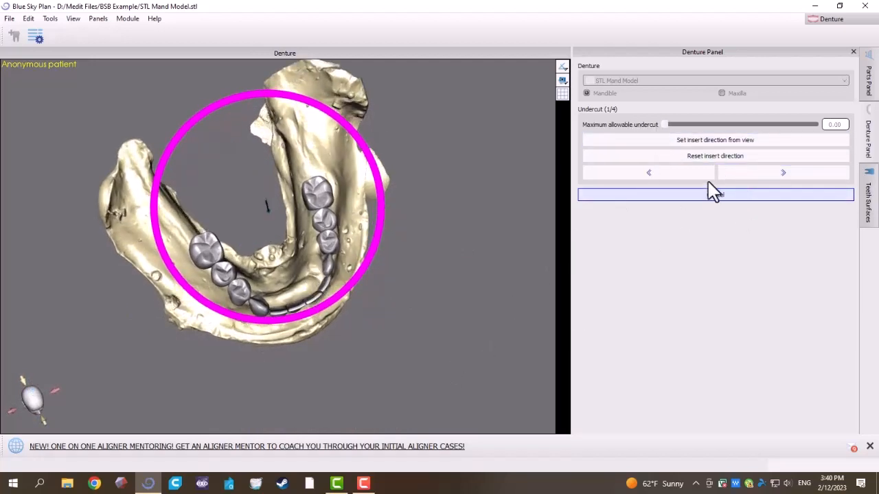
pyautogui.moveTo(416, 337); pyautogui.dragTo(398, 337, button='right')
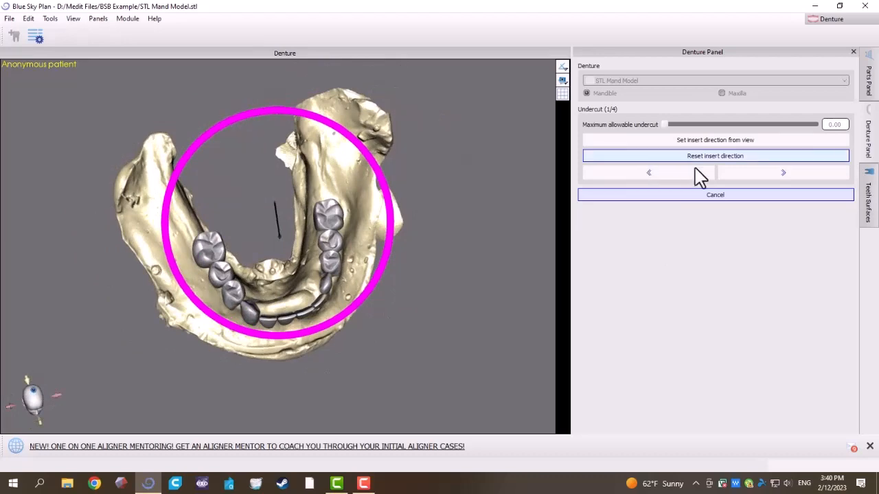
pyautogui.click(741, 175)
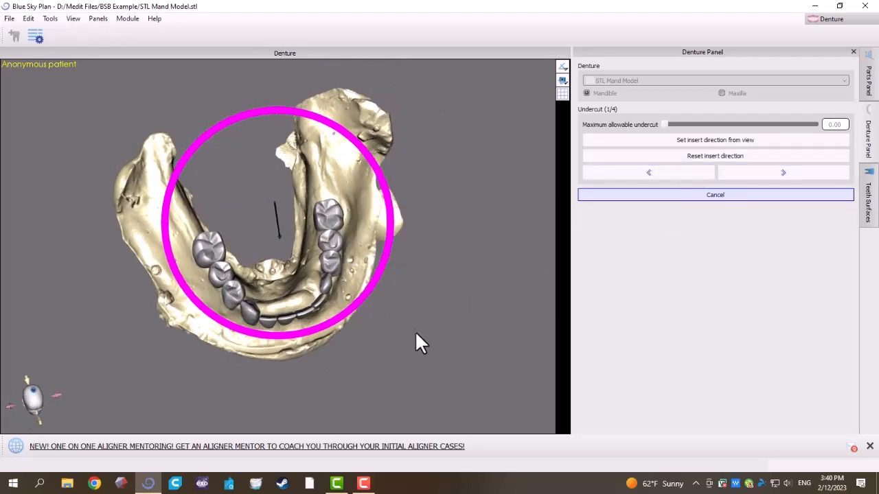
# - Set the gingival margin thickness of the mandibular denture base to 0.00
pyautogui.moveTo(346, 378); pyautogui.dragTo(340, 300, button='right')
pyautogui.scroll(4, 483, 240)
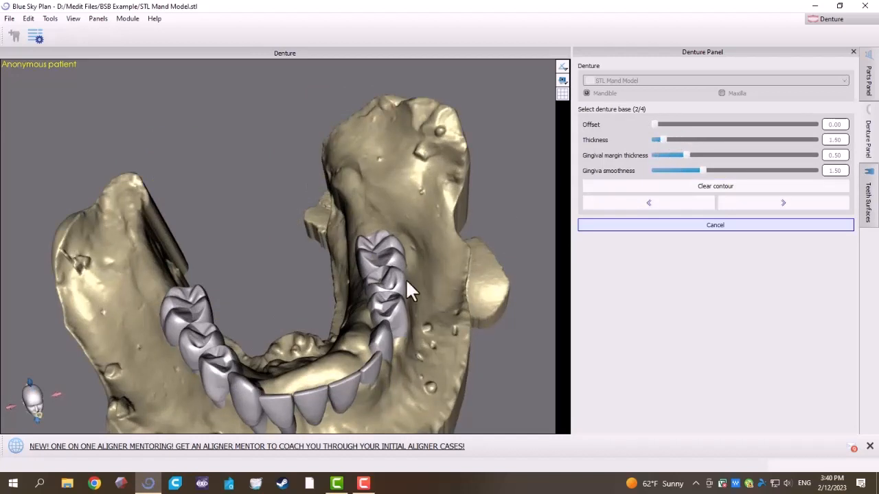
pyautogui.click(657, 162)
# - Place base contour points on the mandible from the right buccal vestibule, around the front, to the left posterior ridge
pyautogui.moveTo(343, 263); pyautogui.dragTo(177, 198, button='right')
pyautogui.click(137, 205)
pyautogui.click(186, 283)
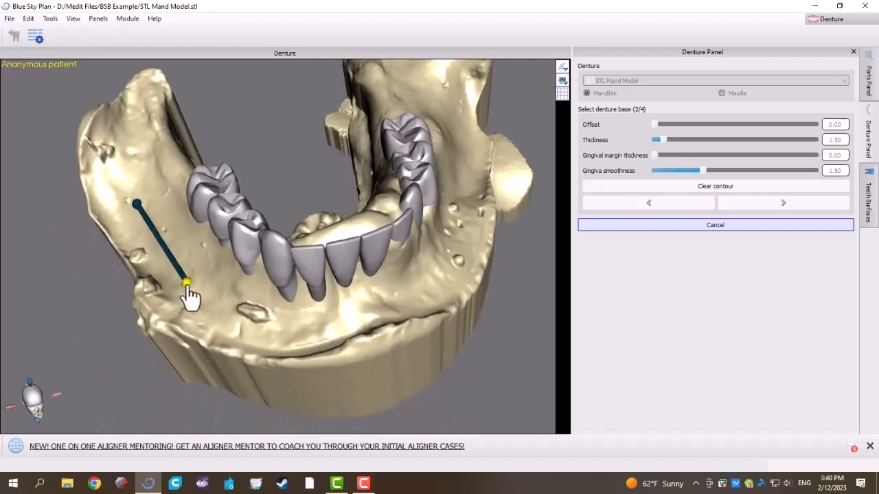
pyautogui.click(258, 324)
pyautogui.click(375, 311)
pyautogui.click(435, 274)
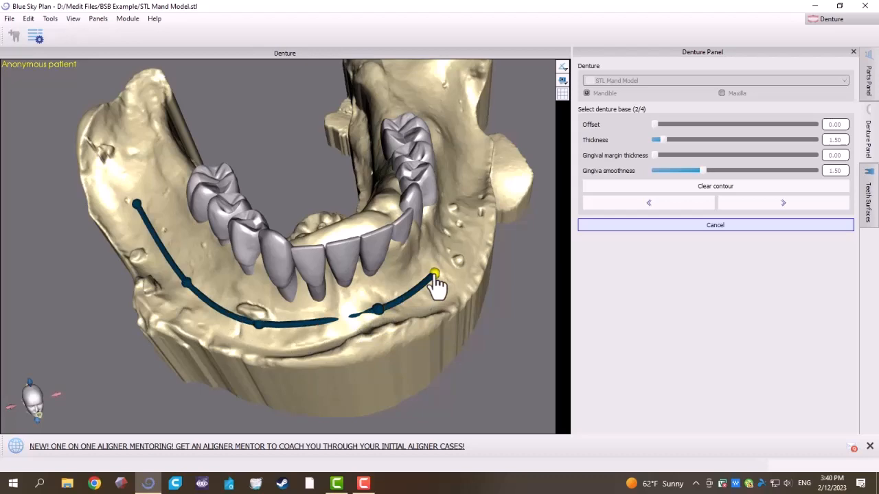
pyautogui.click(463, 194)
pyautogui.click(461, 151)
pyautogui.click(433, 89)
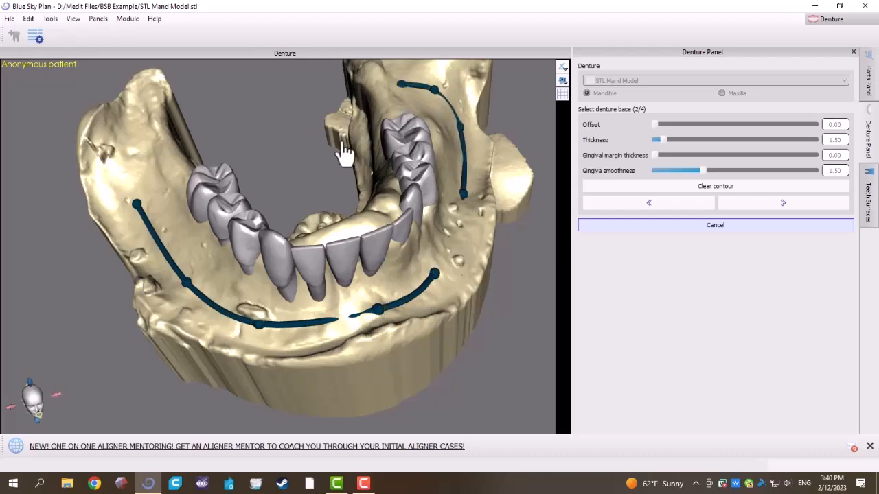
# - Continue the contour around the left retromolar area, along the lingual side and around the right retromolar area, closing it at the starting point
pyautogui.moveTo(344, 147); pyautogui.dragTo(337, 176, button='right')
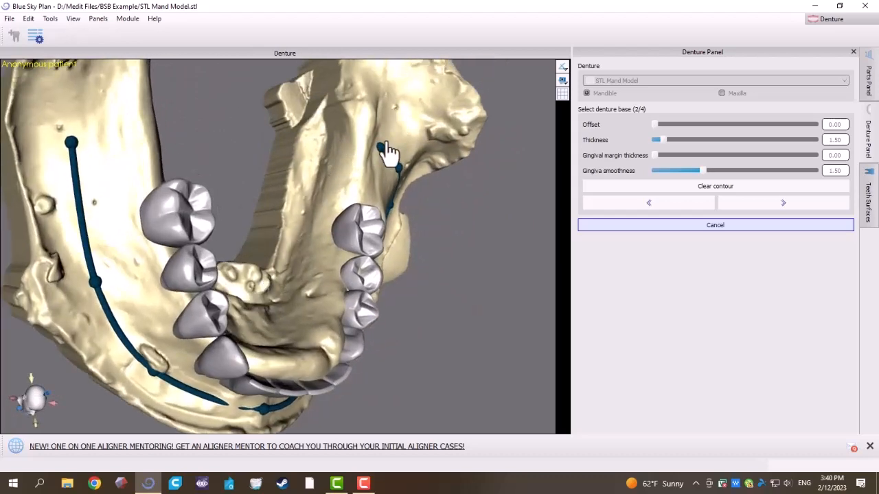
pyautogui.click(389, 124)
pyautogui.click(369, 109)
pyautogui.click(337, 125)
pyautogui.moveTo(286, 304); pyautogui.dragTo(319, 308, button='right')
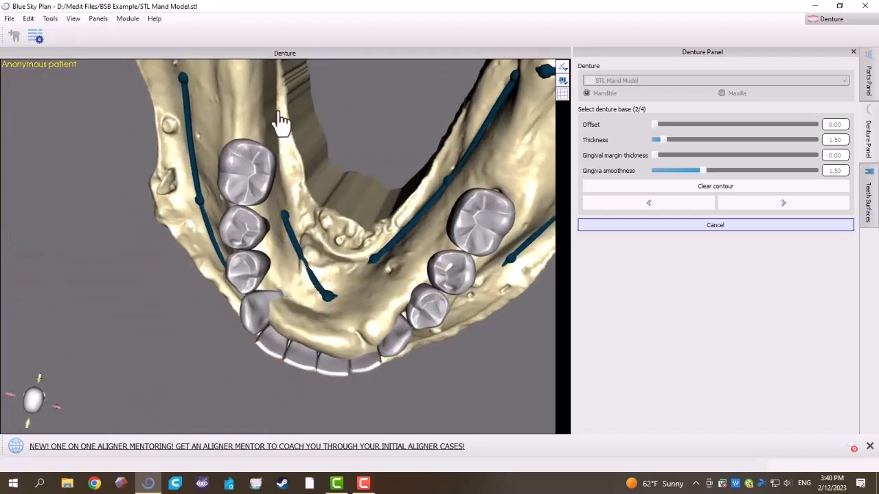
pyautogui.moveTo(275, 92); pyautogui.dragTo(267, 218, button='middle')
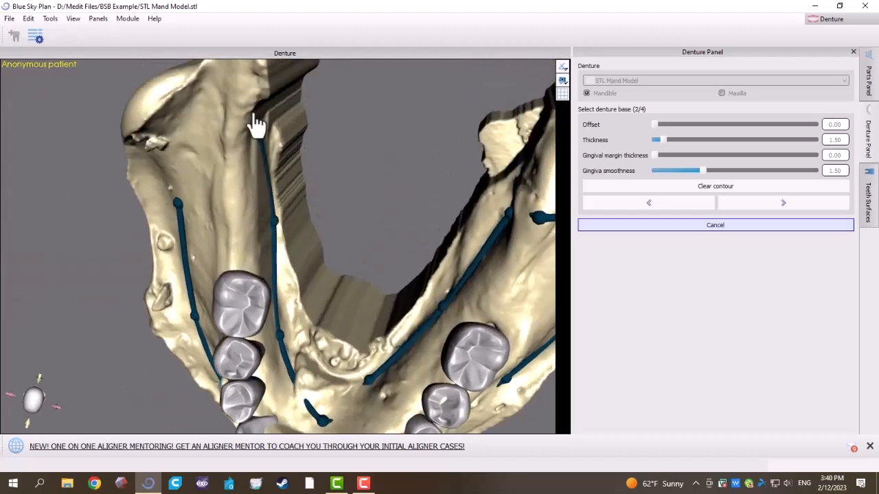
pyautogui.click(245, 93)
pyautogui.click(177, 204)
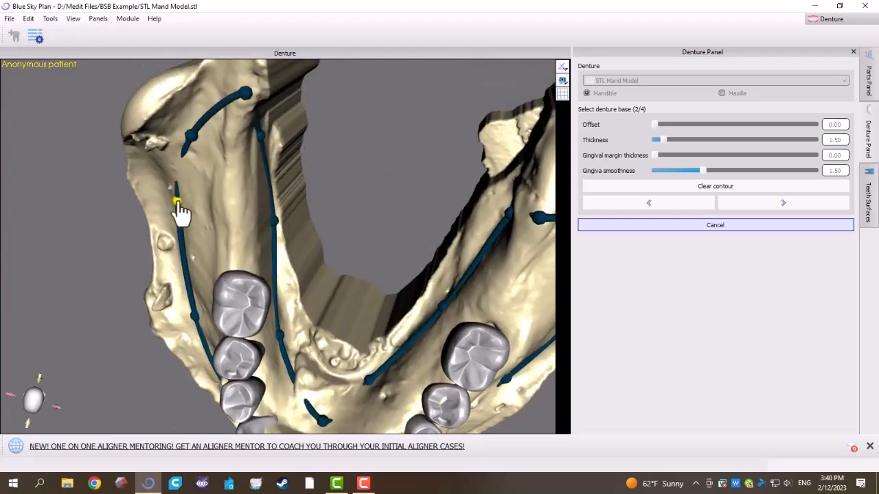
# - Check the closed mandibular contour from the front and generate the denture base from it
pyautogui.moveTo(268, 265); pyautogui.dragTo(302, 203, button='right')
pyautogui.scroll(-3, 297, 191)
pyautogui.moveTo(268, 238); pyautogui.dragTo(281, 167, button='right')
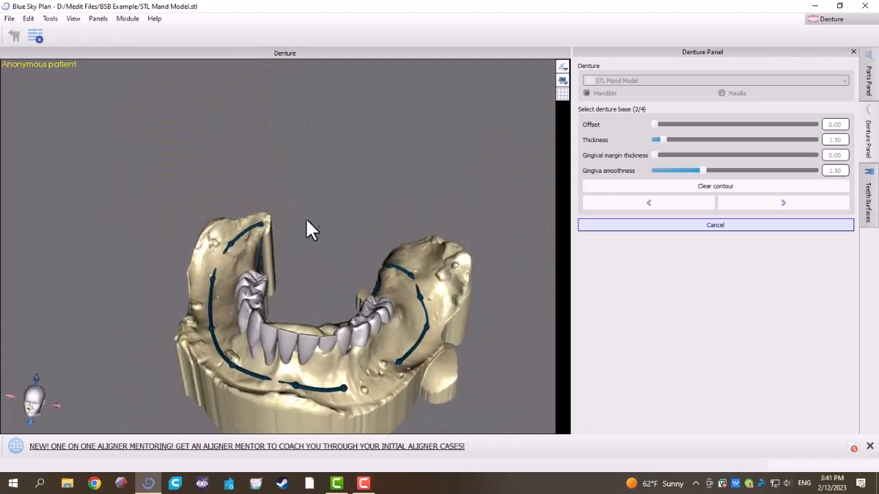
pyautogui.scroll(2, 307, 220)
pyautogui.moveTo(326, 290); pyautogui.dragTo(313, 190, button='middle')
pyautogui.click(753, 208)
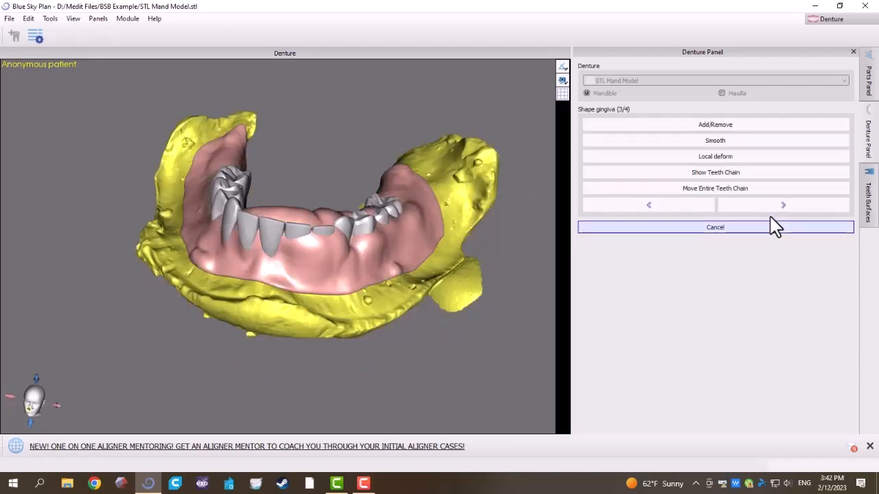
# - Smooth the mandibular gingiva around the arch with tool size 30.50 and strength 3.00
pyautogui.moveTo(403, 358); pyautogui.dragTo(398, 223)
pyautogui.click(709, 142)
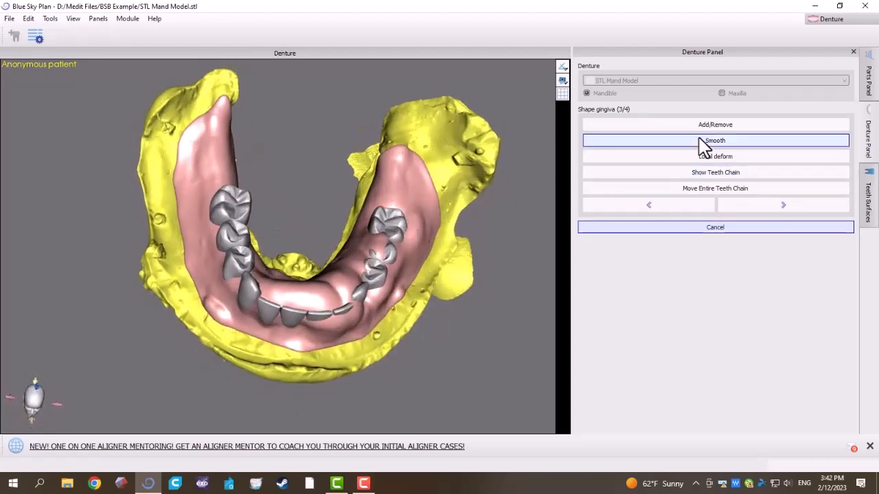
pyautogui.moveTo(331, 258)
pyautogui.mouseDown()
pyautogui.moveTo(391, 194)
pyautogui.moveTo(248, 272)
pyautogui.moveTo(186, 165)
pyautogui.moveTo(339, 260)
pyautogui.moveTo(355, 243)
pyautogui.moveTo(212, 204)
pyautogui.moveTo(243, 279)
pyautogui.moveTo(394, 213)
pyautogui.moveTo(304, 270)
pyautogui.moveTo(232, 222)
pyautogui.moveTo(247, 275)
pyautogui.moveTo(388, 214)
pyautogui.moveTo(276, 255)
pyautogui.moveTo(314, 349)
pyautogui.moveTo(281, 329)
pyautogui.mouseUp()
pyautogui.moveTo(240, 304); pyautogui.dragTo(333, 324, button='right')
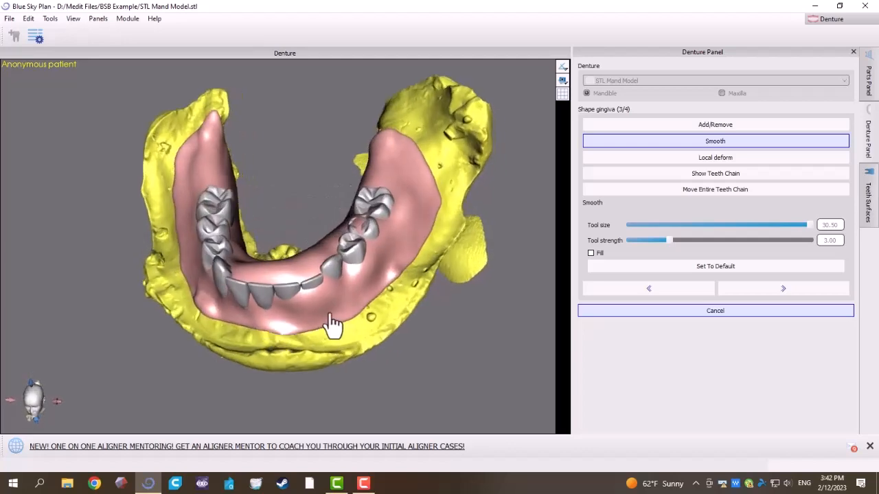
# - Remove gingiva below the lower left front teeth and canine using the Add/Remove tool at size 10.50
pyautogui.scroll(3, 326, 275)
pyautogui.moveTo(326, 275); pyautogui.dragTo(357, 260, button='right')
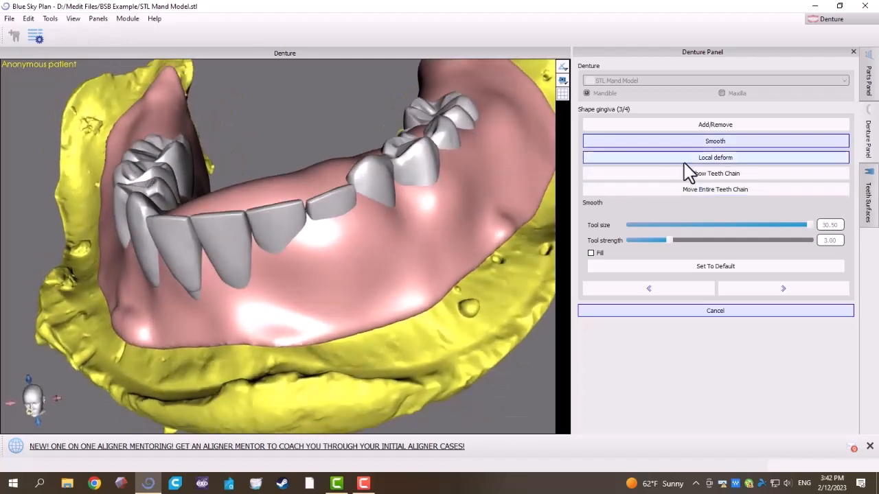
pyautogui.click(684, 126)
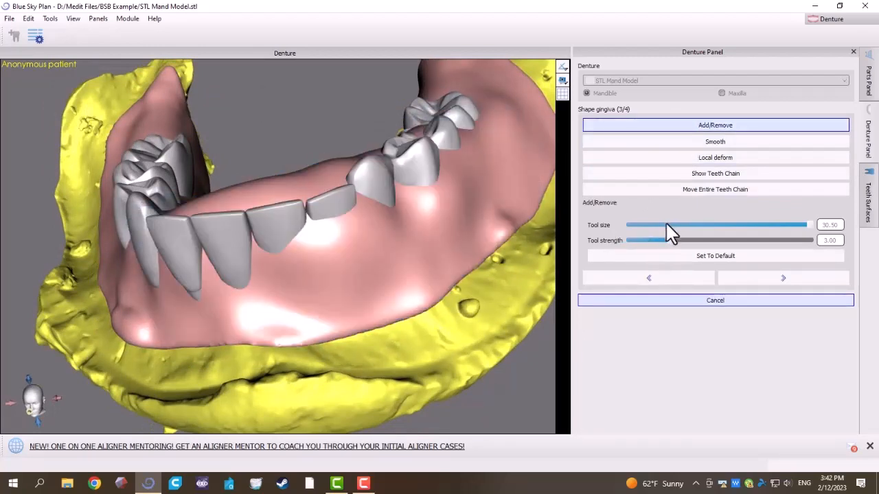
pyautogui.click(666, 224)
pyautogui.moveTo(371, 243)
pyautogui.mouseDown()
pyautogui.moveTo(317, 265)
pyautogui.moveTo(437, 189)
pyautogui.moveTo(316, 257)
pyautogui.moveTo(429, 161)
pyautogui.moveTo(414, 149)
pyautogui.moveTo(429, 152)
pyautogui.moveTo(414, 167)
pyautogui.moveTo(432, 135)
pyautogui.moveTo(392, 166)
pyautogui.moveTo(416, 158)
pyautogui.moveTo(418, 138)
pyautogui.moveTo(378, 213)
pyautogui.moveTo(308, 267)
pyautogui.moveTo(296, 311)
pyautogui.moveTo(346, 263)
pyautogui.moveTo(357, 265)
pyautogui.moveTo(334, 261)
pyautogui.moveTo(278, 314)
pyautogui.moveTo(340, 292)
pyautogui.mouseUp()
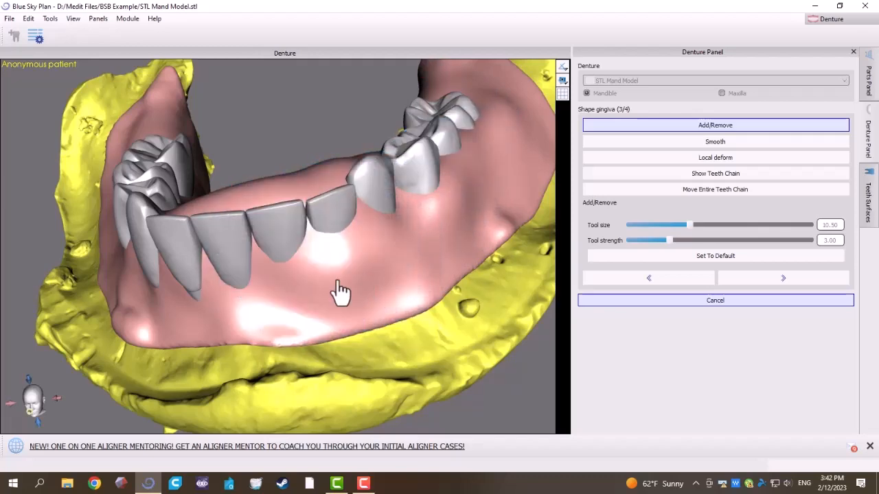
# - Examine the lower left premolars and molar up close from the occlusal side
pyautogui.moveTo(296, 276)
pyautogui.mouseDown(button='right')
pyautogui.moveTo(318, 357)
pyautogui.moveTo(394, 328)
pyautogui.moveTo(303, 273)
pyautogui.mouseUp(button='right')
pyautogui.scroll(-5, 306, 276)
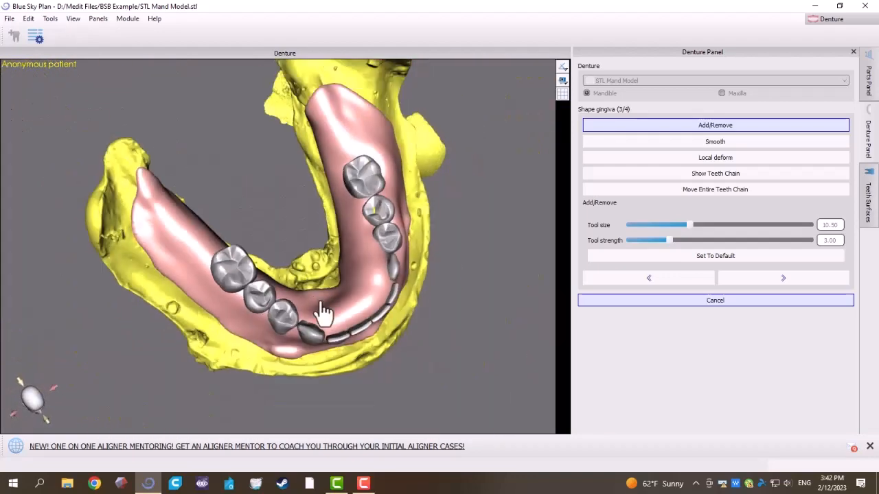
pyautogui.moveTo(323, 314); pyautogui.dragTo(411, 272, button='right')
pyautogui.scroll(6, 411, 272)
pyautogui.moveTo(411, 272); pyautogui.dragTo(302, 266, button='middle')
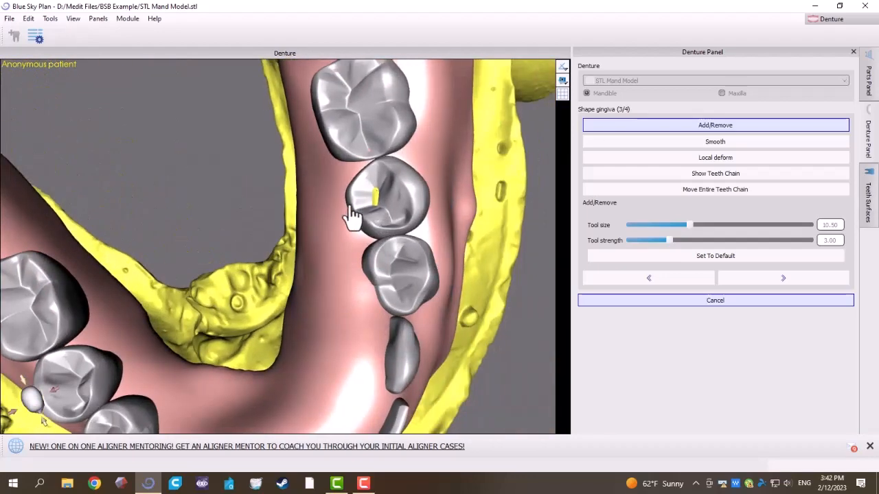
pyautogui.rightClick(422, 197)
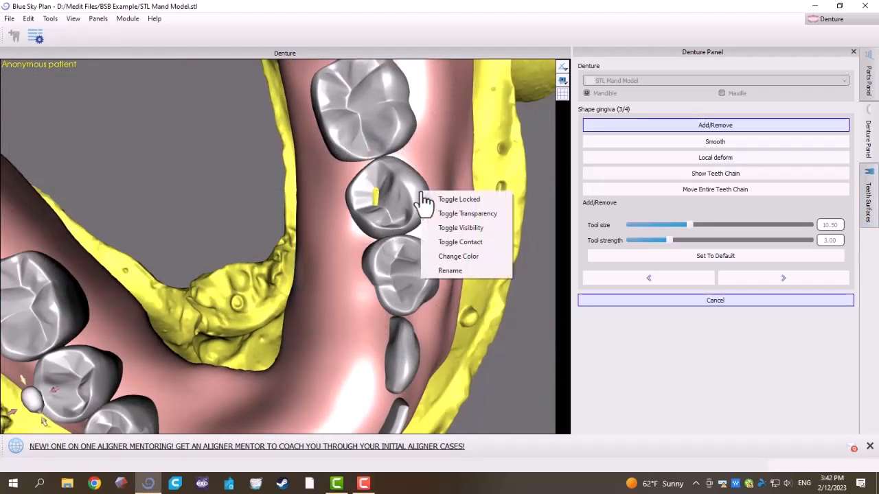
pyautogui.click(442, 229)
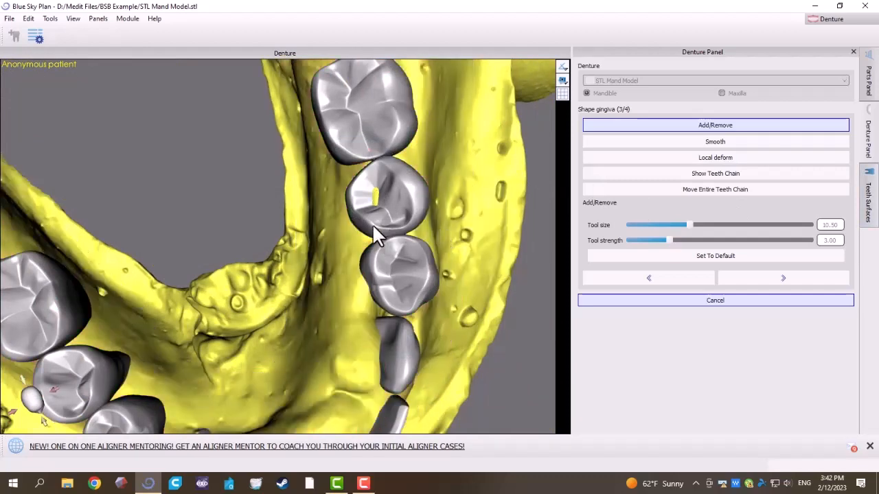
pyautogui.hotkey('ctrl', 'z')
# - Hide all mandibular teeth and models so that only the denture base is shown
pyautogui.click(863, 230)
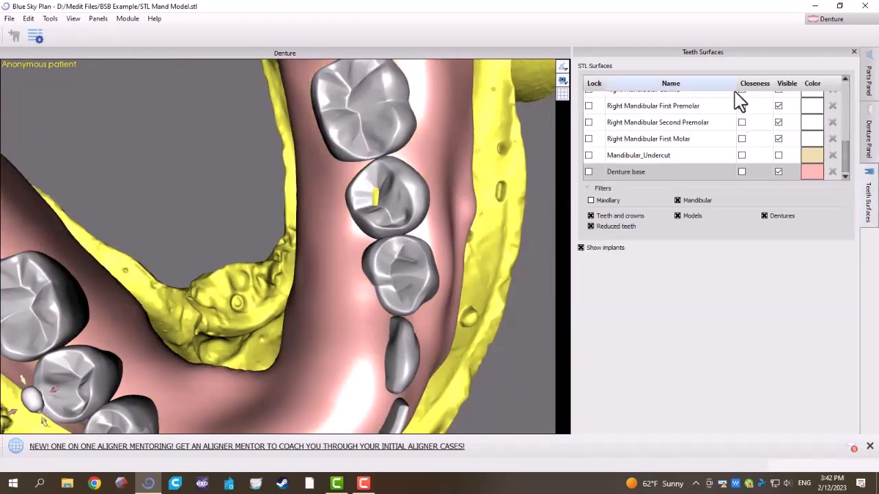
pyautogui.click(782, 87)
pyautogui.click(778, 171)
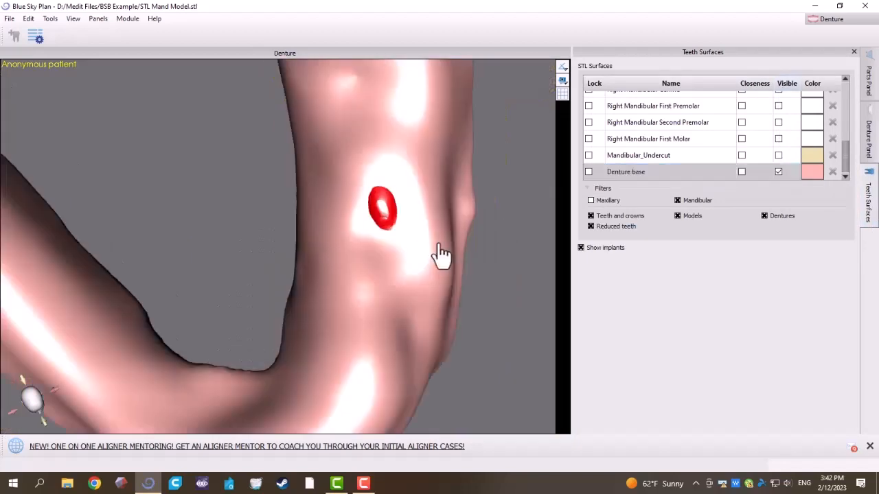
# - Remove the raised spot on the posterior ridge of the mandibular denture base with the Add/Remove tool
pyautogui.moveTo(386, 220)
pyautogui.mouseDown()
pyautogui.moveTo(392, 208)
pyautogui.moveTo(416, 222)
pyautogui.moveTo(364, 218)
pyautogui.moveTo(386, 241)
pyautogui.moveTo(392, 236)
pyautogui.moveTo(385, 245)
pyautogui.mouseUp()
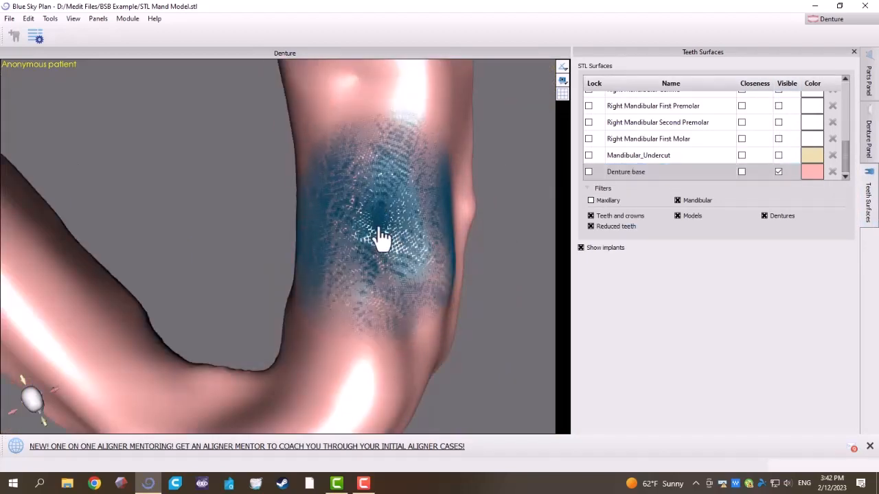
pyautogui.moveTo(223, 309); pyautogui.dragTo(394, 279, button='right')
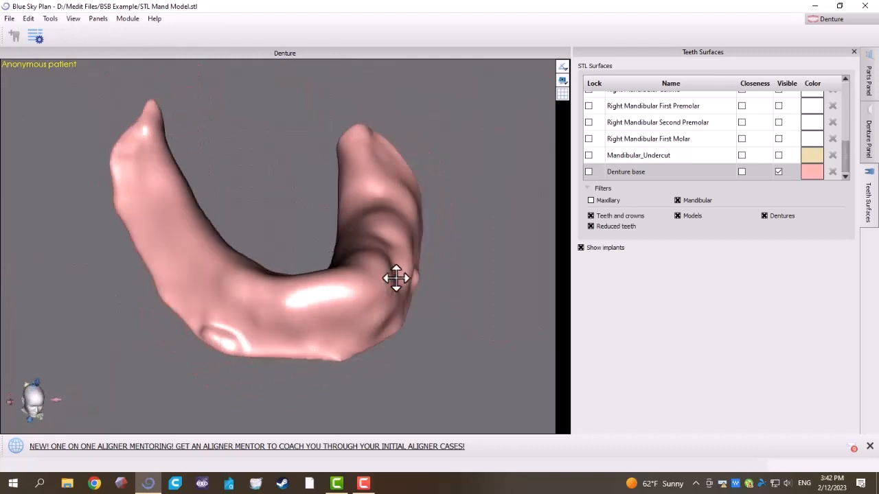
# - Finish shaping the gingiva and generate the mandibular denture with teeth offset 0.20 and minimum denture thickness 0.20
pyautogui.click(869, 137)
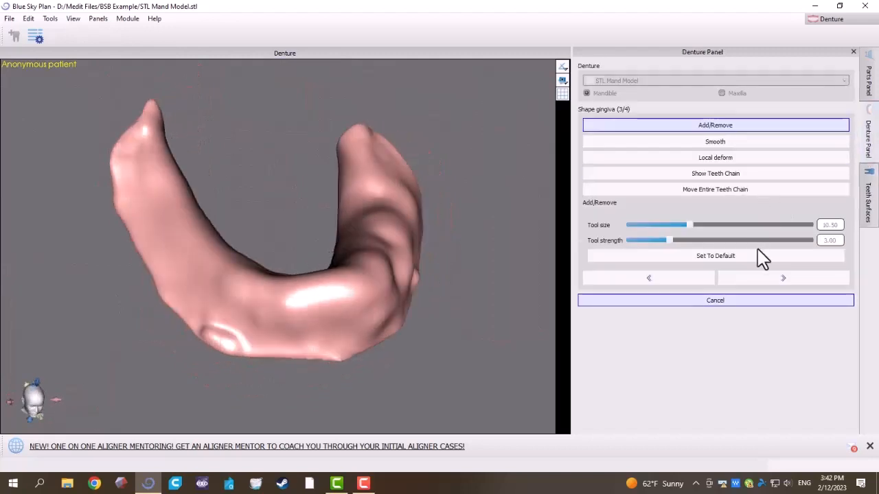
pyautogui.click(802, 280)
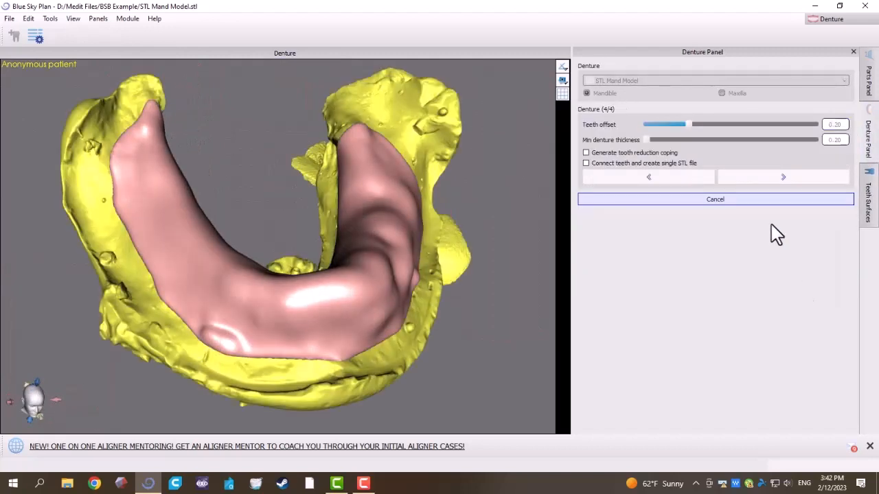
pyautogui.click(769, 180)
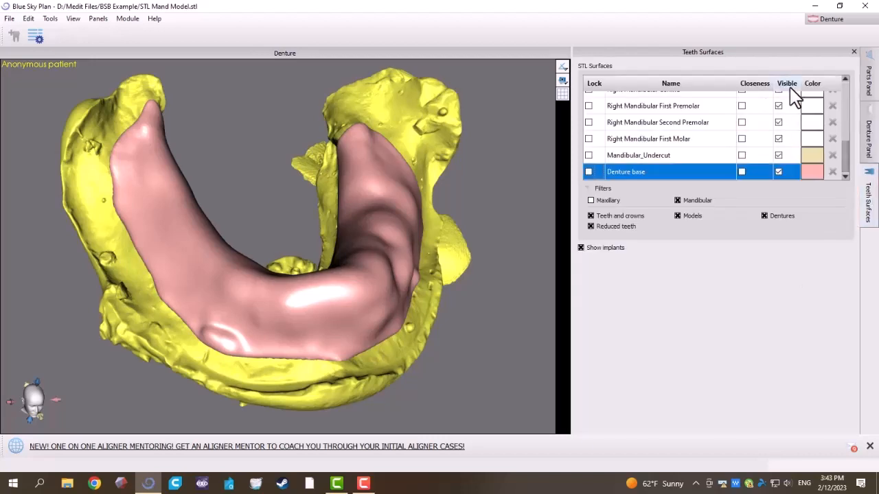
pyautogui.click(866, 141)
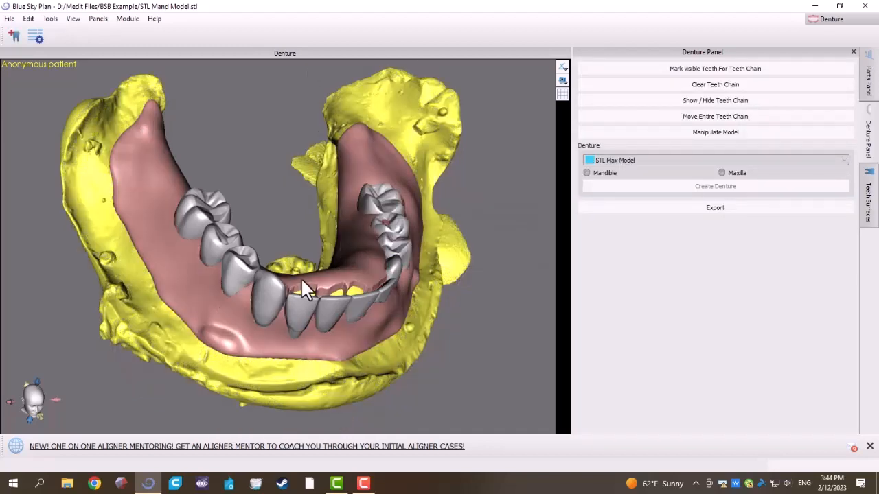
# - Hide the mandibular Denture - Fin surface and show the mandibular Denture base instead
pyautogui.moveTo(301, 277); pyautogui.dragTo(300, 238, button='right')
pyautogui.moveTo(300, 237); pyautogui.dragTo(259, 351)
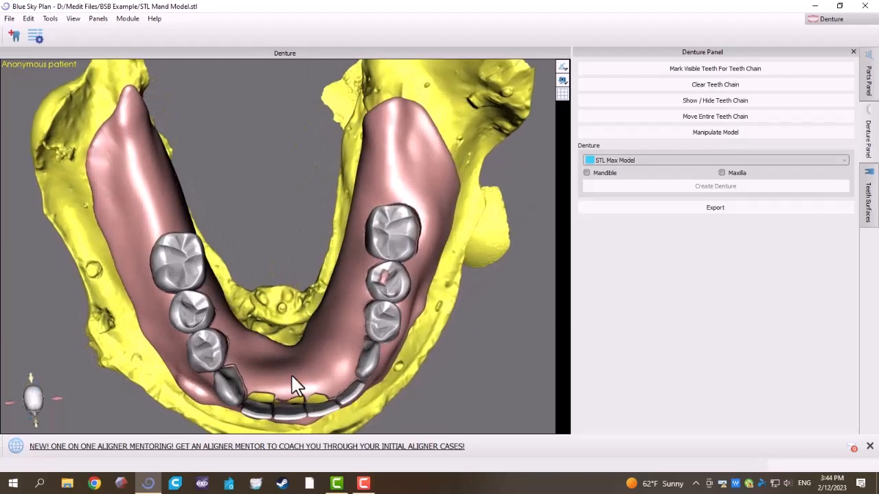
pyautogui.moveTo(295, 386); pyautogui.dragTo(186, 405)
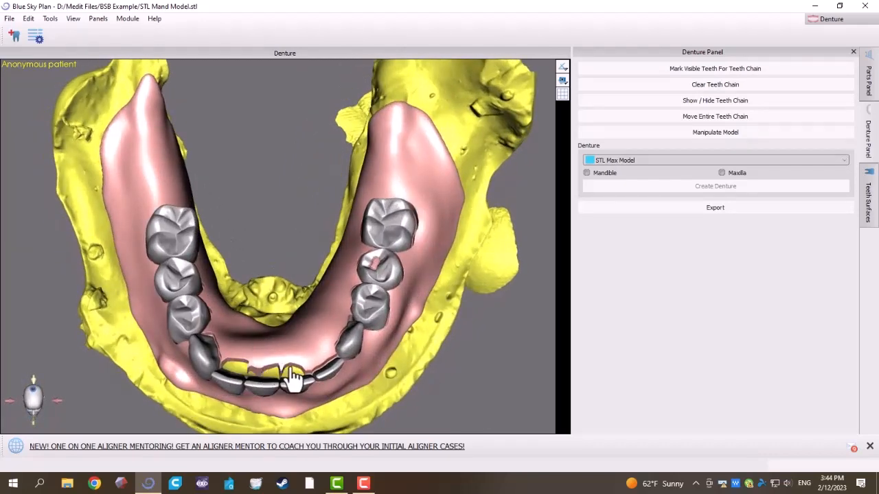
pyautogui.moveTo(290, 378); pyautogui.dragTo(286, 240)
pyautogui.click(866, 221)
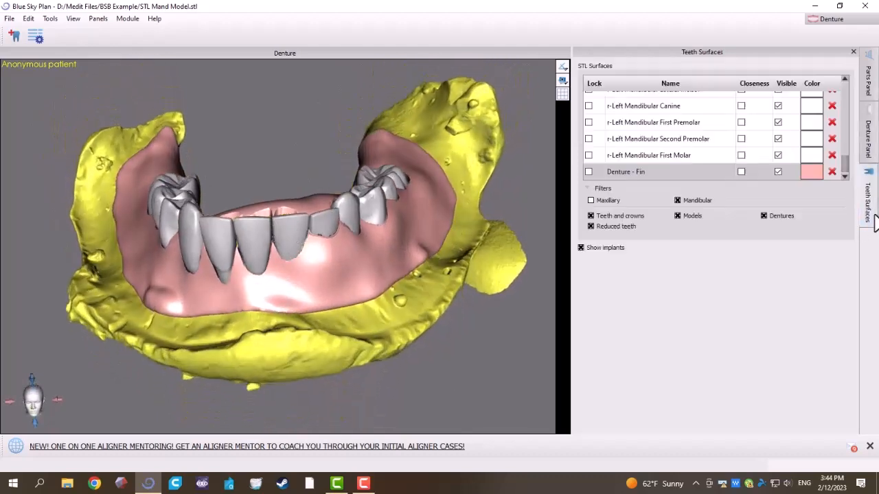
pyautogui.click(778, 171)
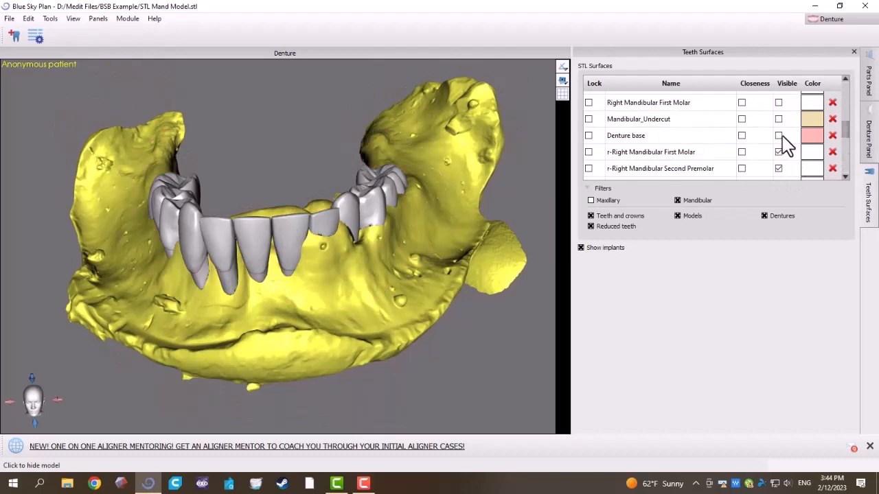
pyautogui.click(779, 135)
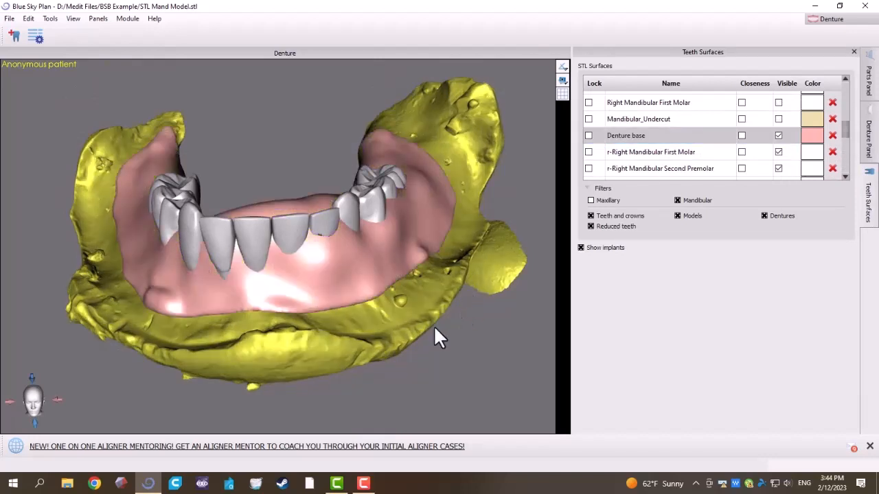
# - Hide the yellow mandibular model so that only the denture base and reduced teeth are shown
pyautogui.rightClick(487, 165)
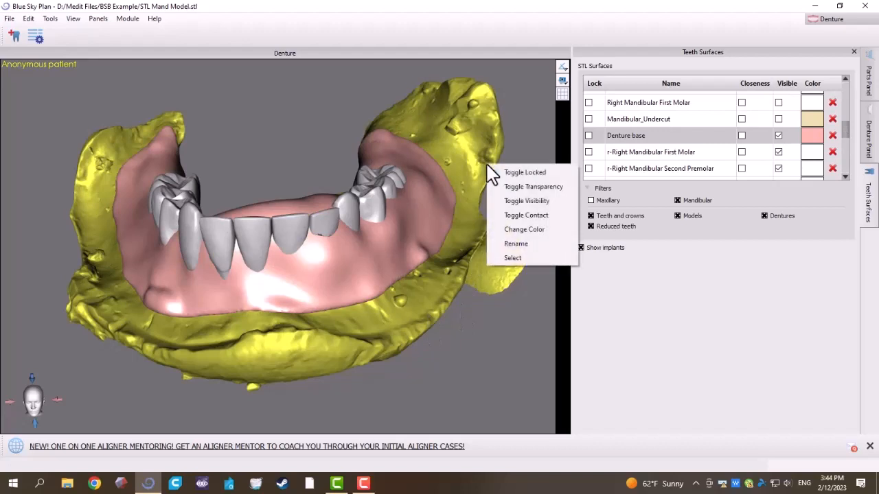
pyautogui.click(509, 200)
pyautogui.moveTo(507, 181); pyautogui.dragTo(385, 220)
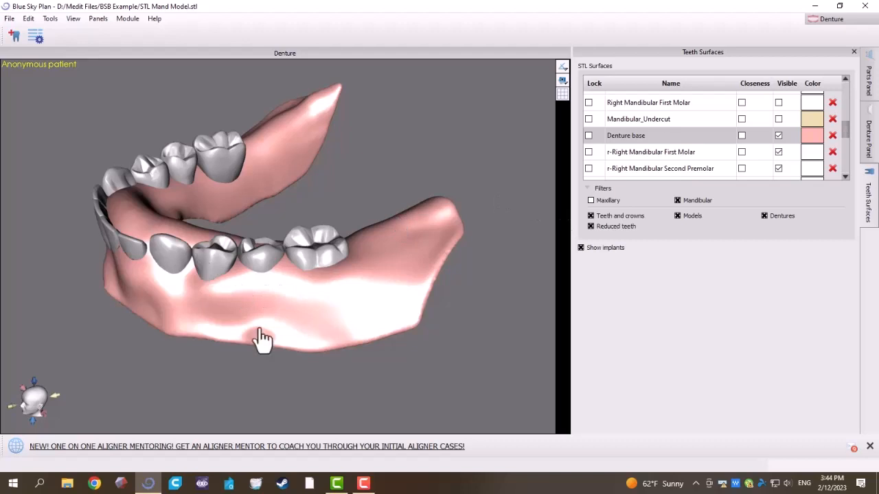
pyautogui.moveTo(261, 337); pyautogui.dragTo(227, 289)
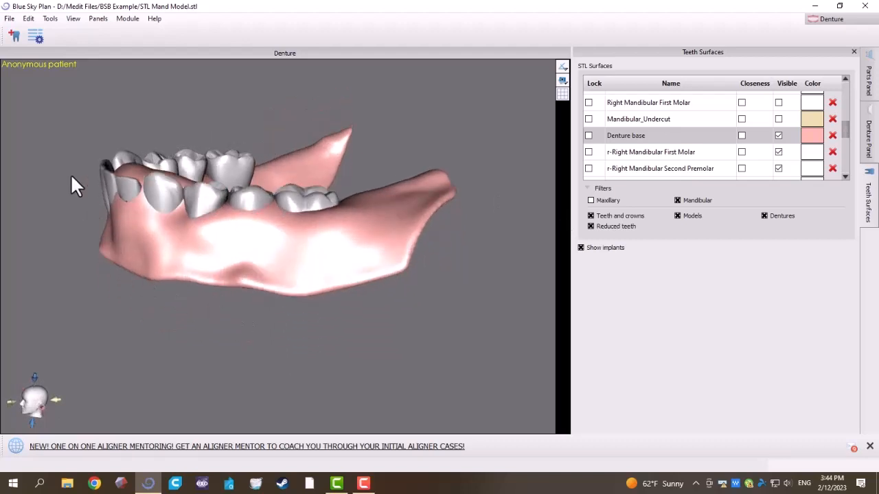
# - Hide the reduced first and second premolars on both sides of the mandibular arch
pyautogui.rightClick(250, 202)
pyautogui.click(288, 238)
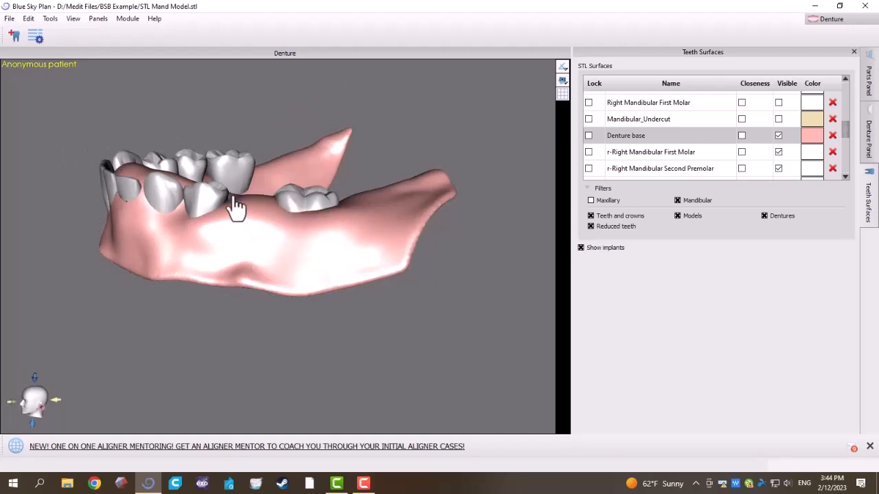
pyautogui.rightClick(219, 196)
pyautogui.click(242, 230)
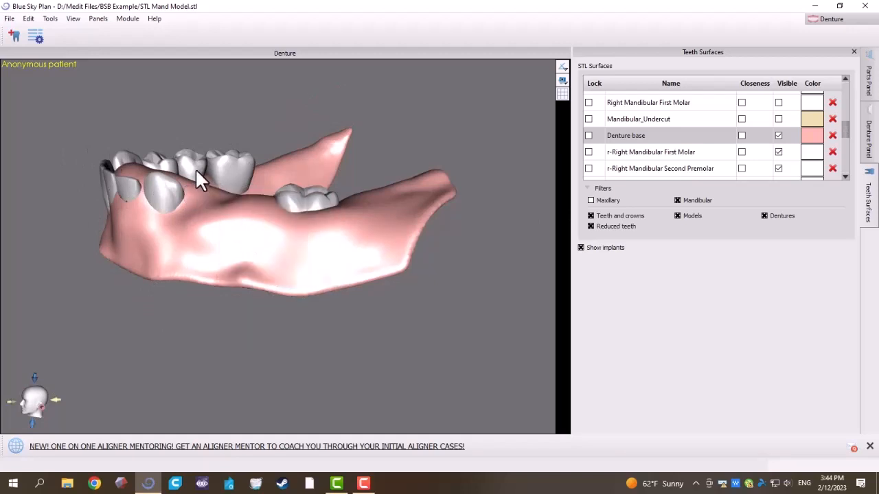
pyautogui.rightClick(195, 171)
pyautogui.click(219, 204)
pyautogui.rightClick(155, 166)
pyautogui.click(187, 202)
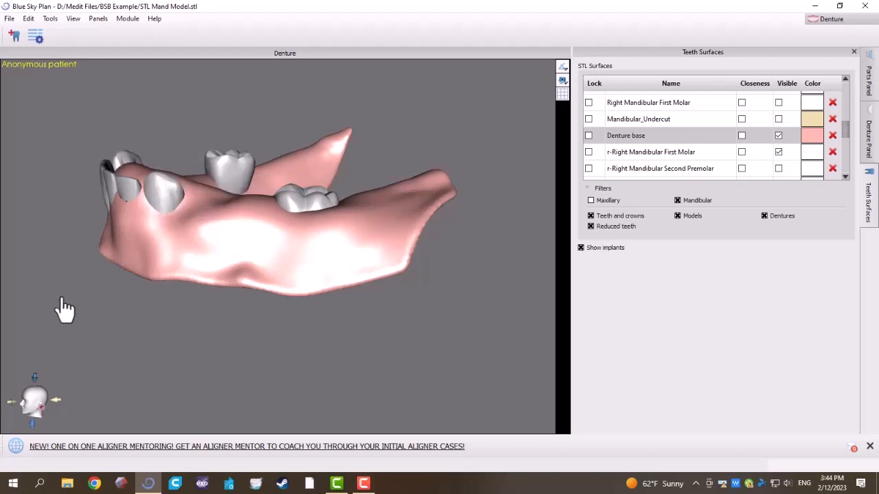
# - Examine which surfaces and reduced mandibular teeth are marked for STL data export, and leave without exporting
pyautogui.moveTo(61, 300); pyautogui.dragTo(234, 192)
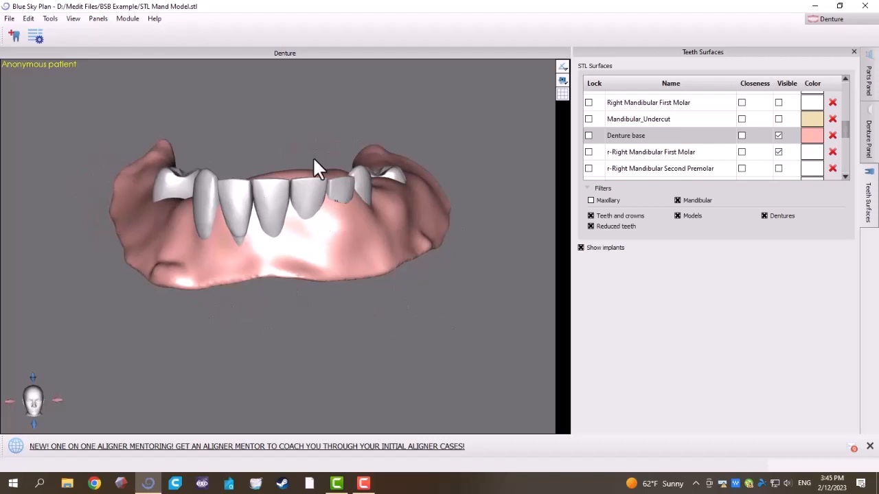
pyautogui.moveTo(314, 167); pyautogui.dragTo(295, 195)
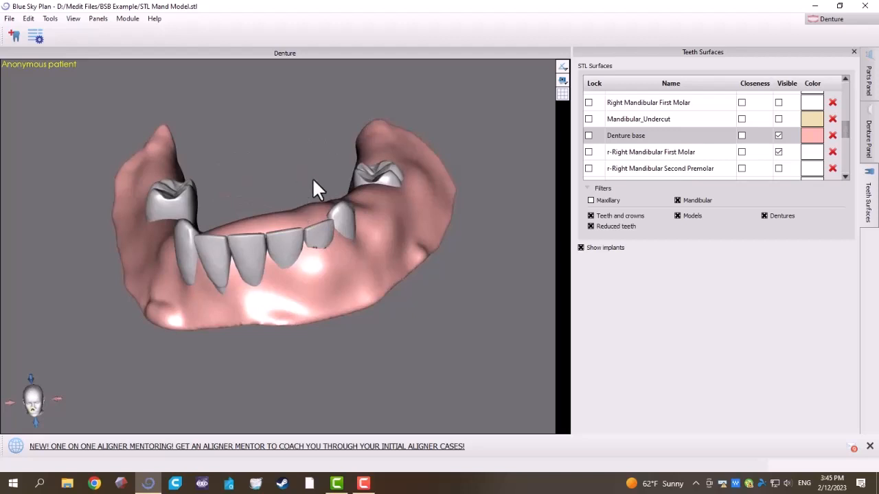
pyautogui.moveTo(314, 191); pyautogui.dragTo(169, 190)
pyautogui.click(13, 18)
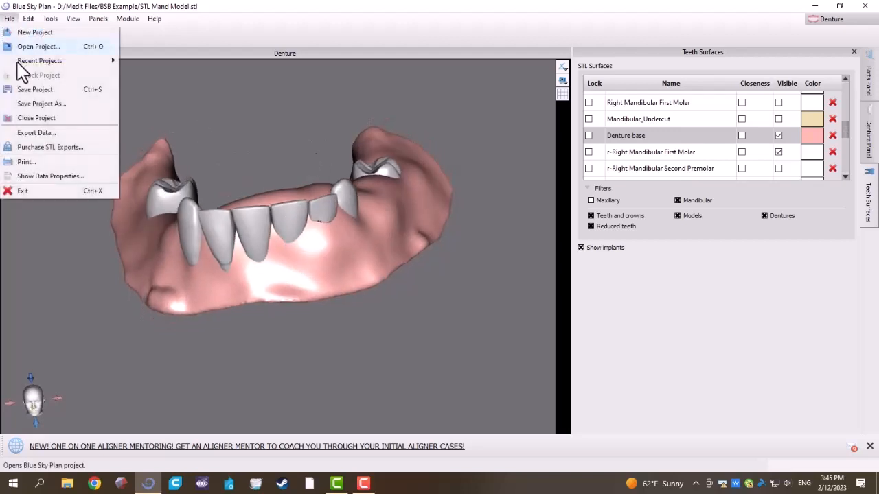
pyautogui.click(46, 133)
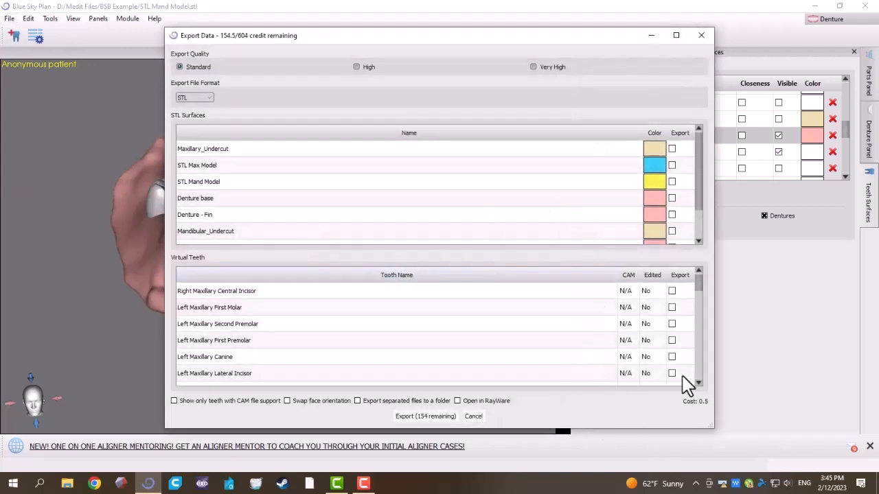
pyautogui.scroll(-1, 621, 191)
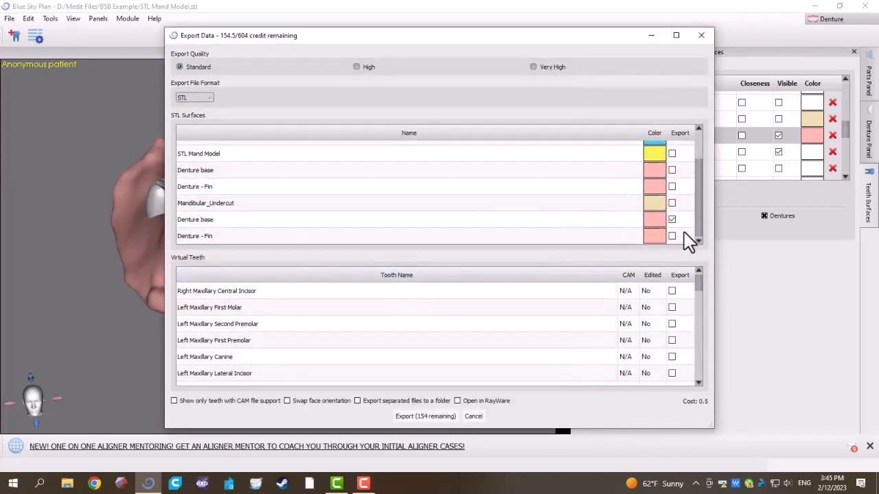
pyautogui.scroll(-5, 615, 380)
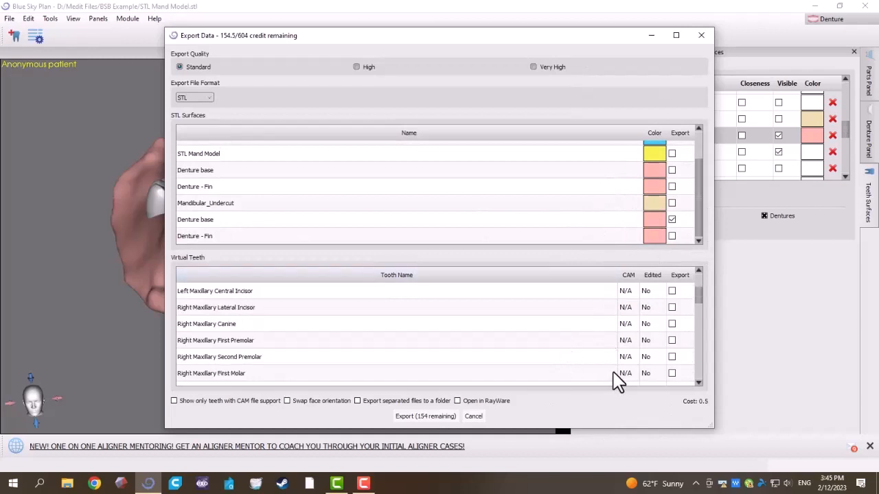
pyautogui.scroll(-3, 676, 363)
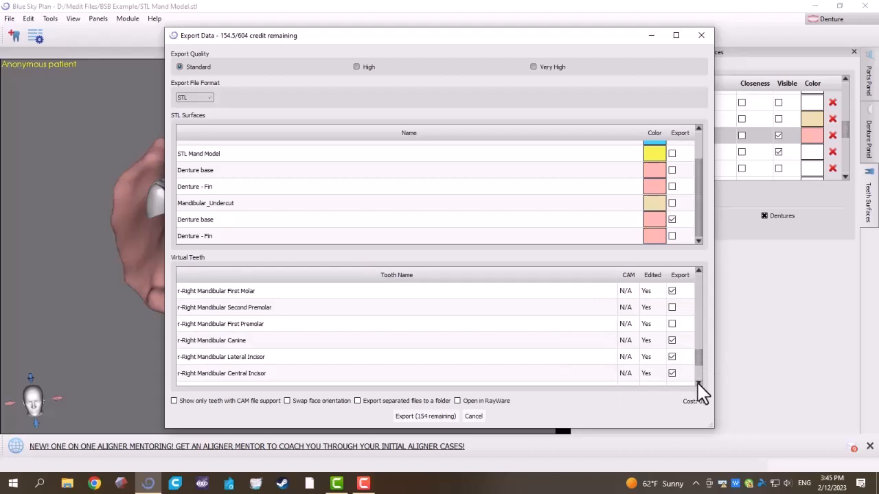
pyautogui.click(697, 383)
pyautogui.click(697, 383)
pyautogui.click(698, 383)
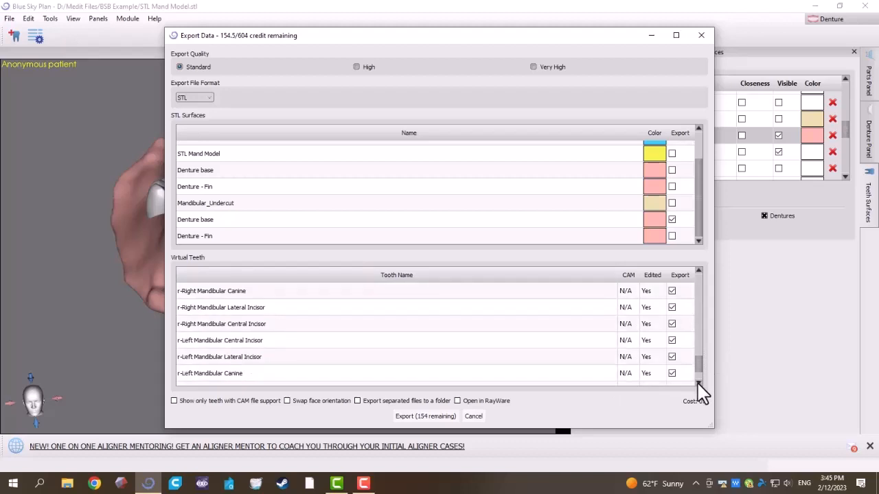
pyautogui.click(697, 383)
pyautogui.click(697, 383)
pyautogui.click(698, 383)
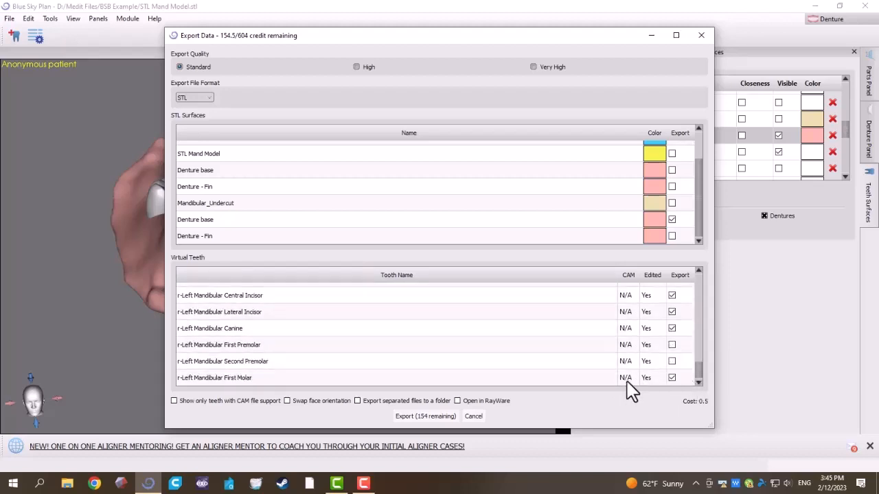
pyautogui.click(471, 416)
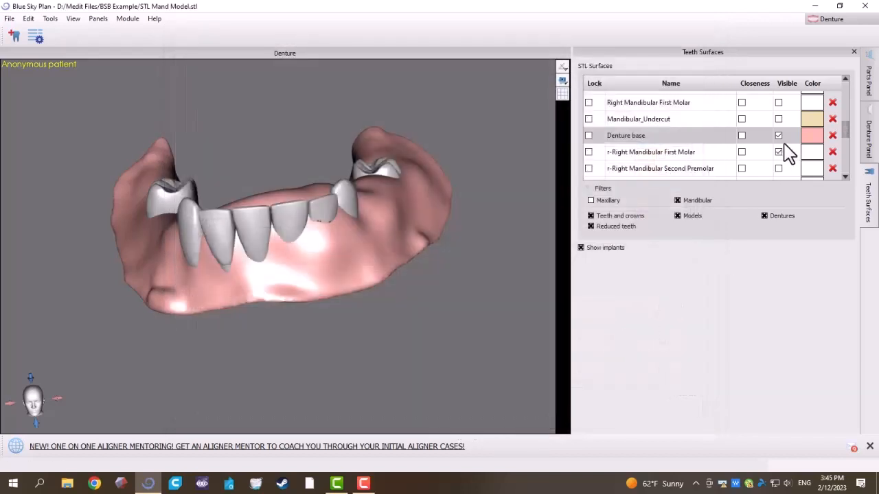
# - Hide all mandibular surfaces and look through the surface list for the remaining models and teeth
pyautogui.click(781, 88)
pyautogui.click(785, 92)
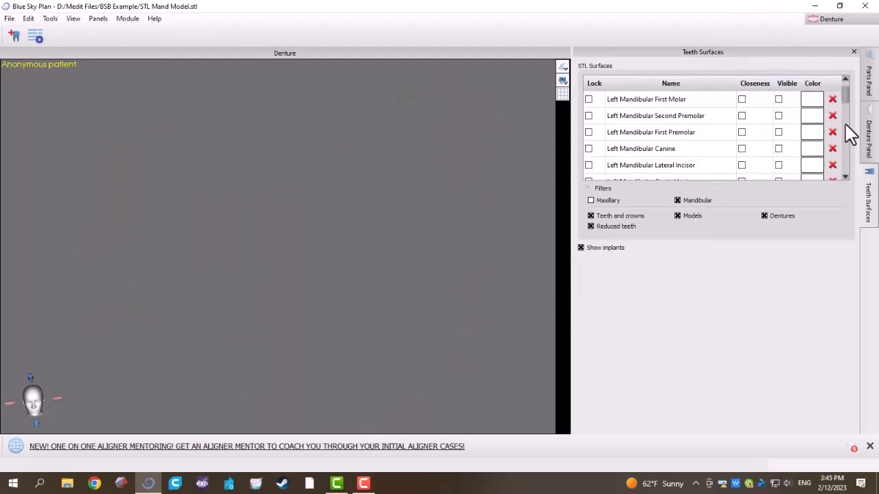
pyautogui.click(847, 146)
pyautogui.click(847, 147)
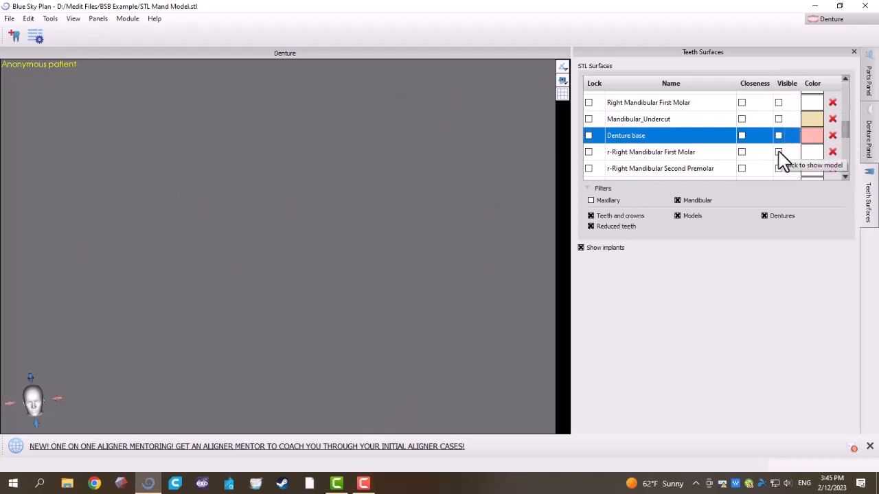
pyautogui.scroll(-5, 783, 162)
pyautogui.scroll(10, 783, 162)
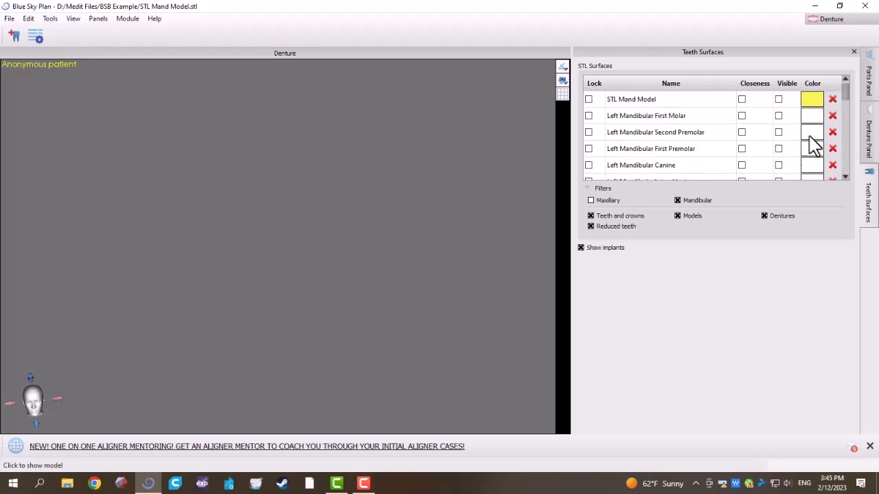
pyautogui.scroll(-2, 845, 101)
pyautogui.scroll(-2, 847, 110)
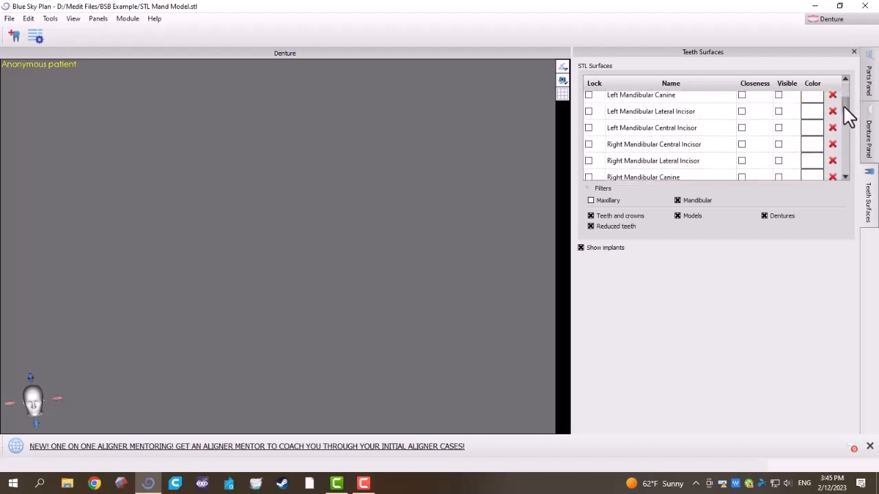
# - Filter the surface list to maxillary reduced teeth only, excluding mandibular items, models, teeth and crowns, and dentures
pyautogui.click(604, 201)
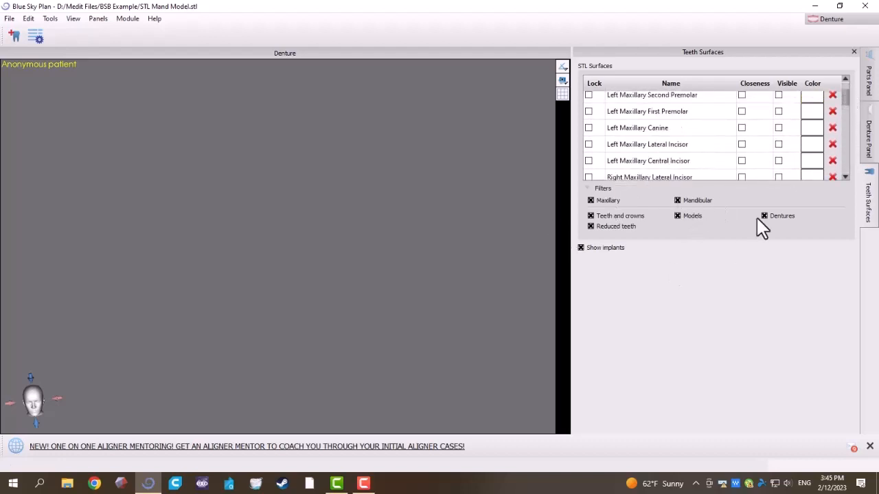
pyautogui.scroll(3, 798, 150)
pyautogui.click(687, 201)
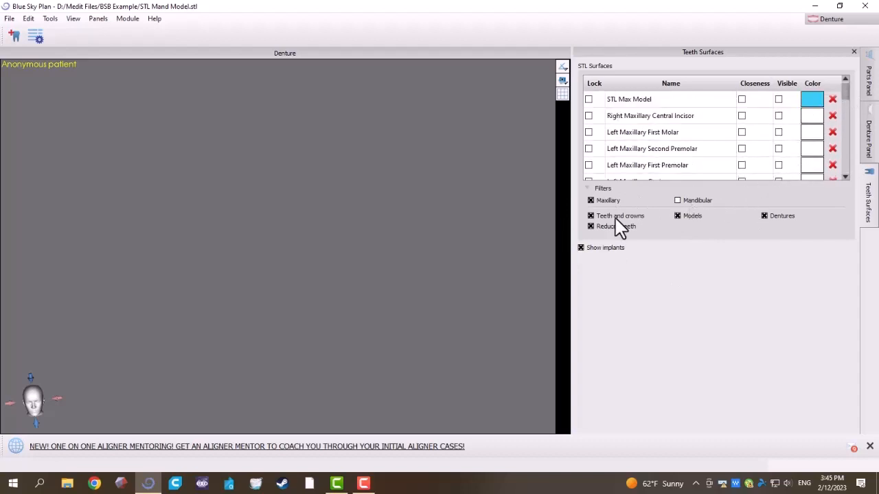
pyautogui.click(678, 216)
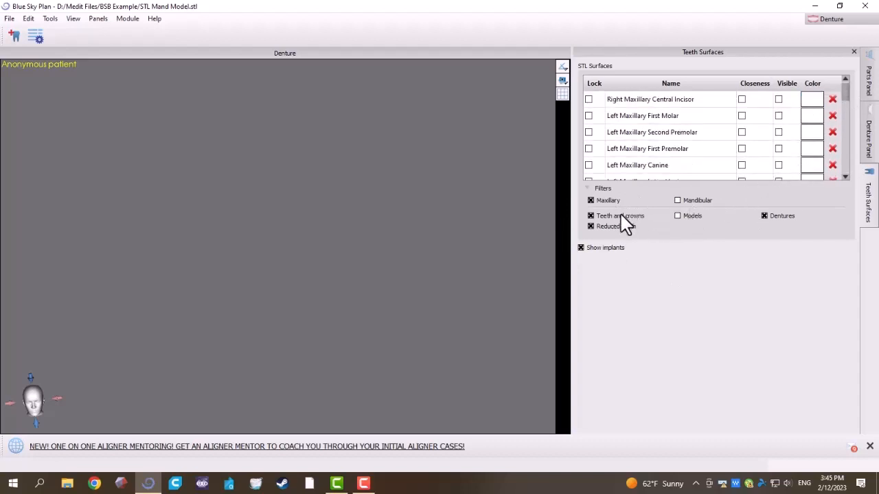
pyautogui.click(621, 217)
pyautogui.click(786, 215)
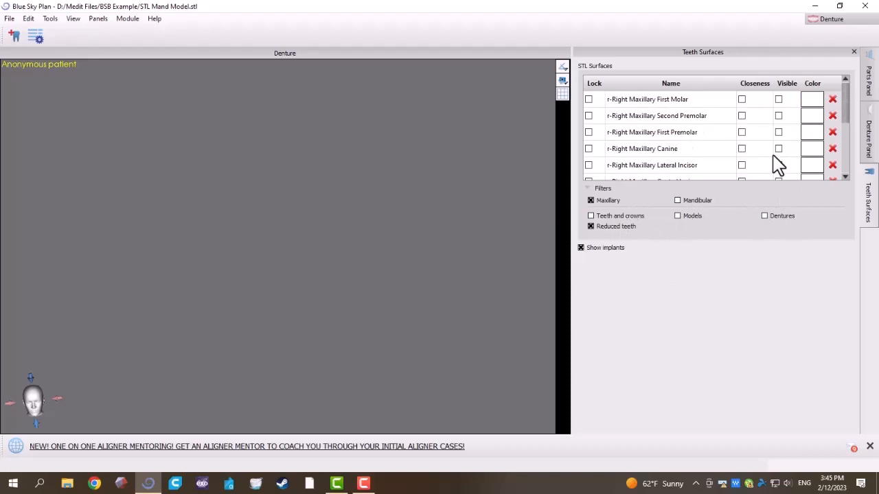
# - Show the reduced first molars, canines, lateral incisors and central incisors on both sides of the maxillary arch, leaving out the premolars
pyautogui.click(781, 101)
pyautogui.click(778, 100)
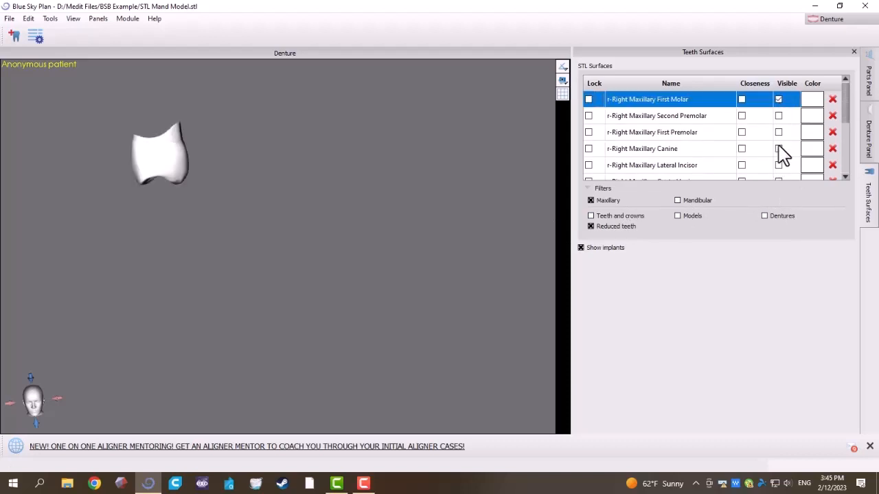
pyautogui.click(778, 148)
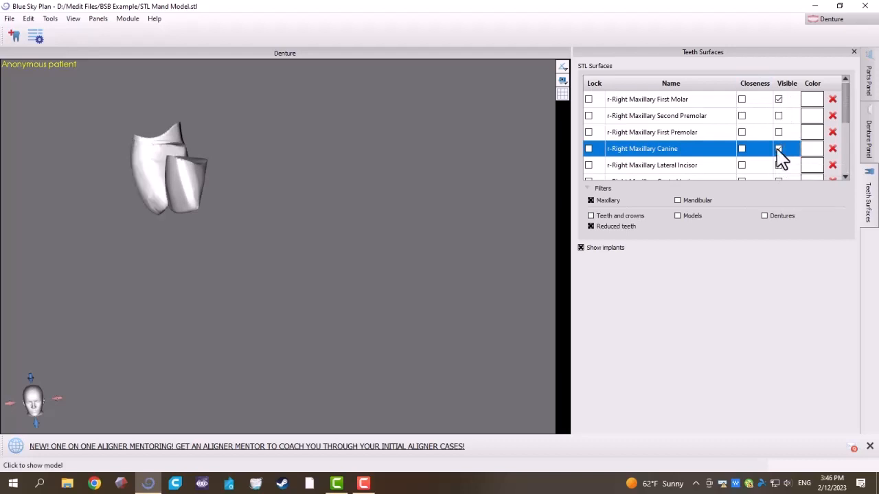
pyautogui.scroll(-3, 778, 157)
pyautogui.click(778, 109)
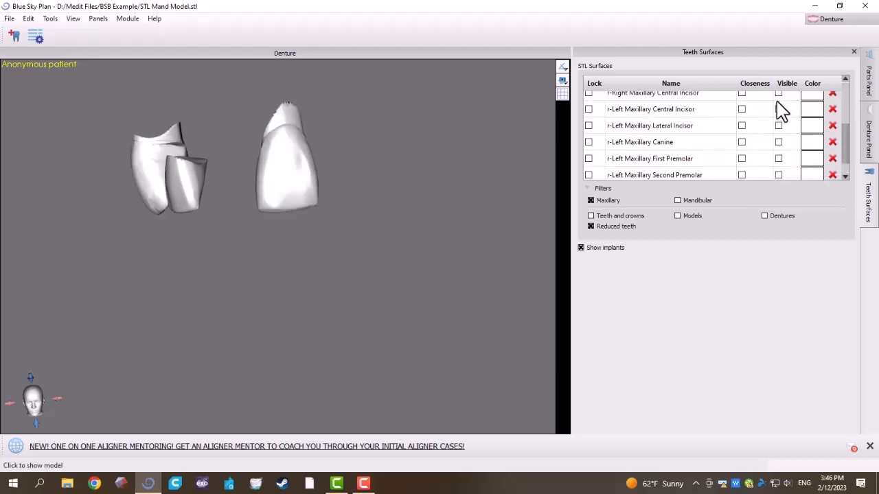
pyautogui.click(778, 125)
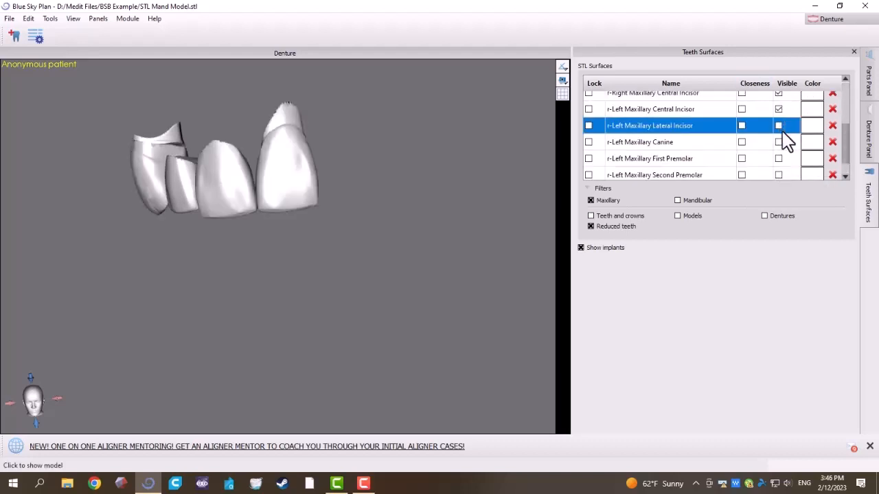
pyautogui.click(779, 126)
pyautogui.click(777, 143)
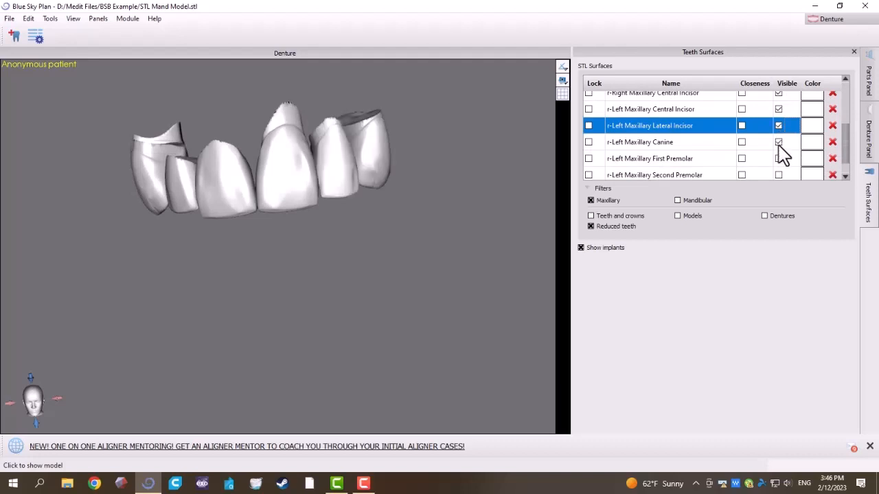
pyautogui.scroll(-1, 777, 164)
pyautogui.click(779, 172)
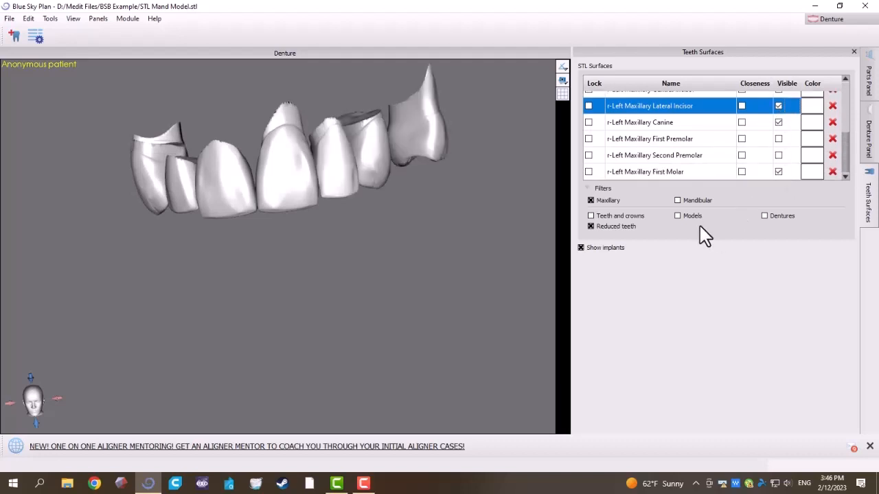
# - Include dentures in the surface list filter, show the maxillary denture base, and view it with the teeth from the side
pyautogui.click(775, 218)
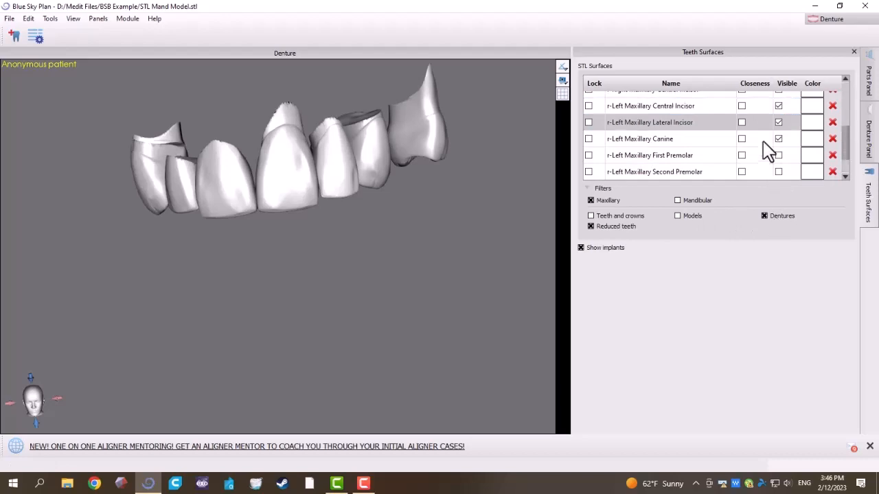
pyautogui.scroll(3, 765, 151)
pyautogui.click(779, 99)
pyautogui.moveTo(480, 155); pyautogui.dragTo(82, 433)
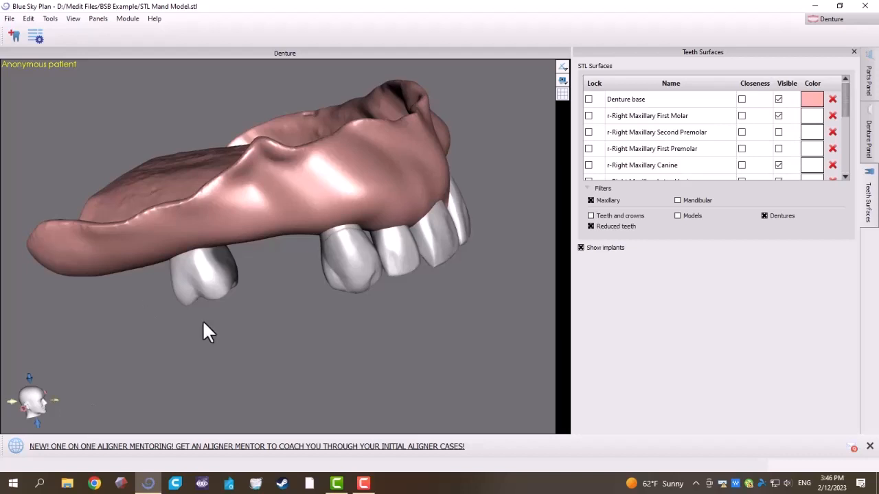
pyautogui.click(363, 483)
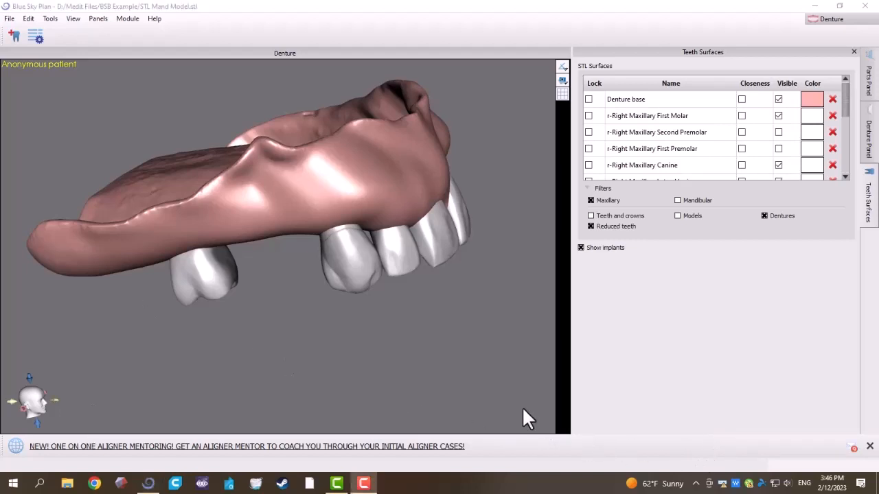